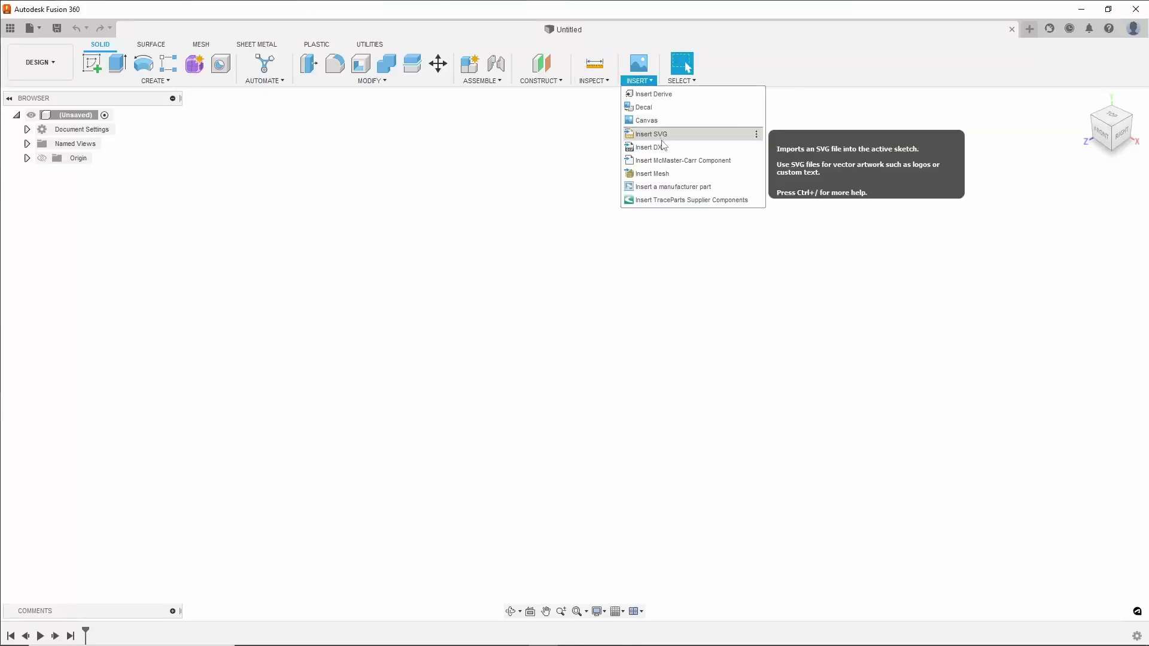
Insert Octopus_spiral_v6.stl as a mesh, flipped upright onto its tentacles, and select it.
left_click(665, 175)
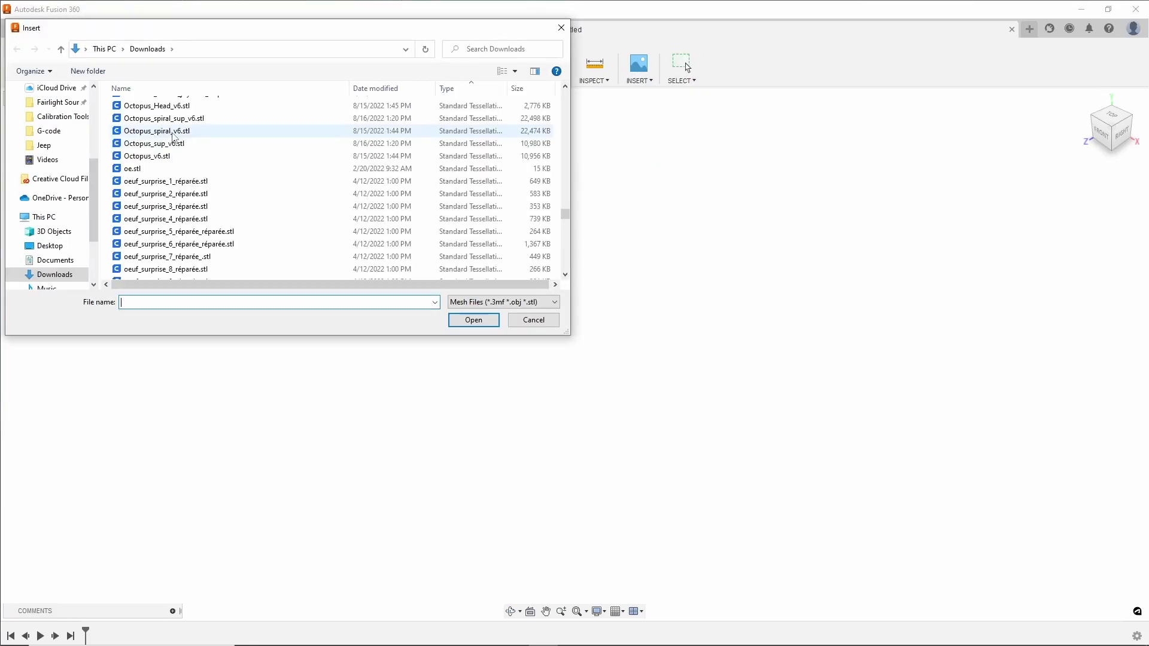
left_click(174, 137)
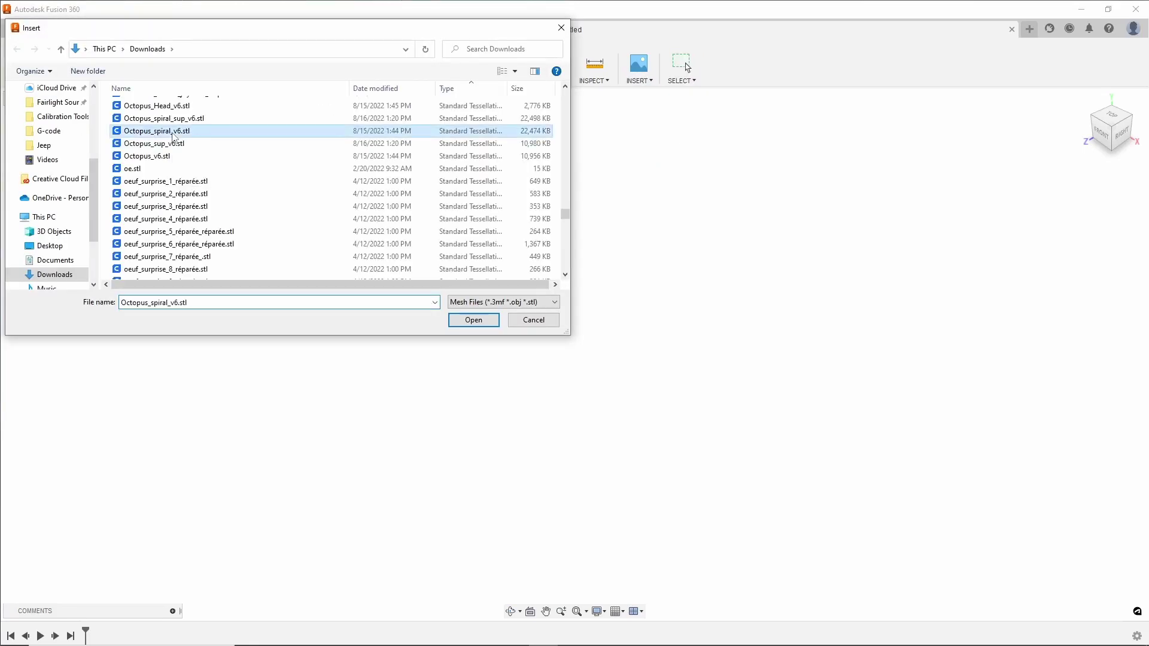
left_click(485, 323)
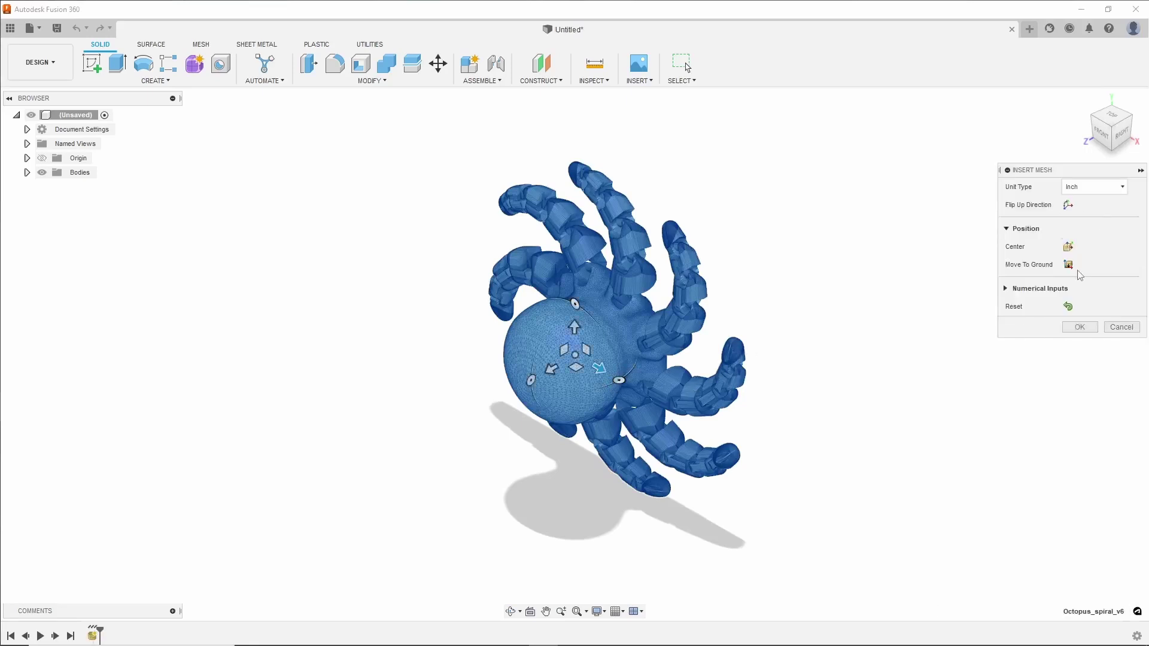
left_click(1068, 206)
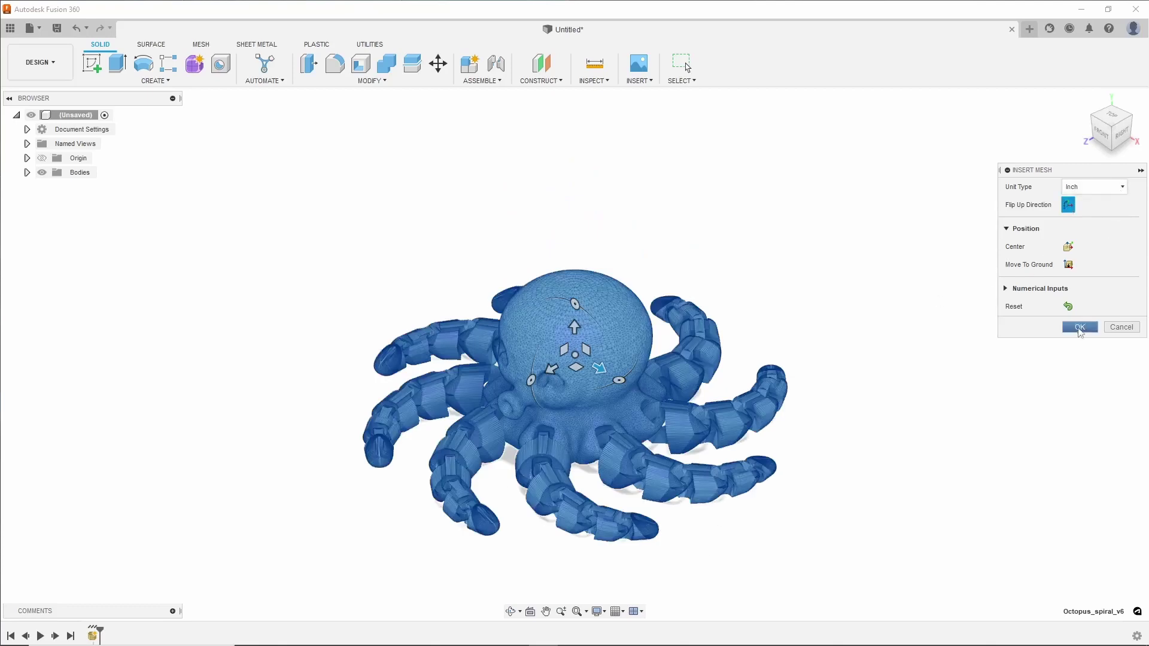
left_click(1081, 327)
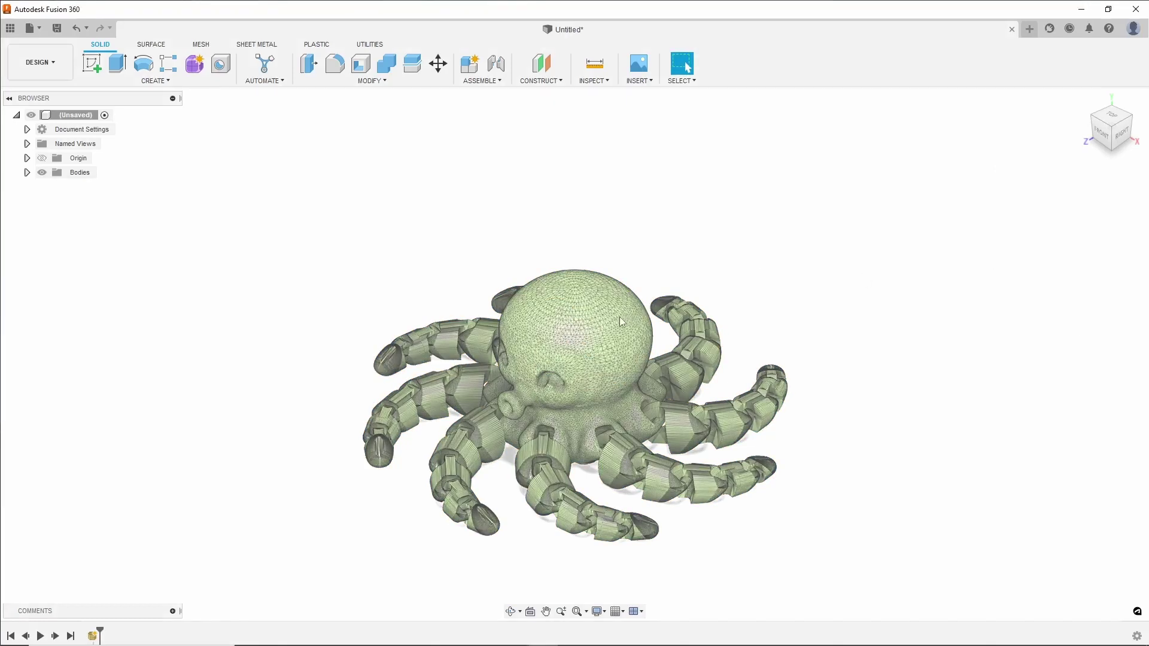
left_click(619, 318)
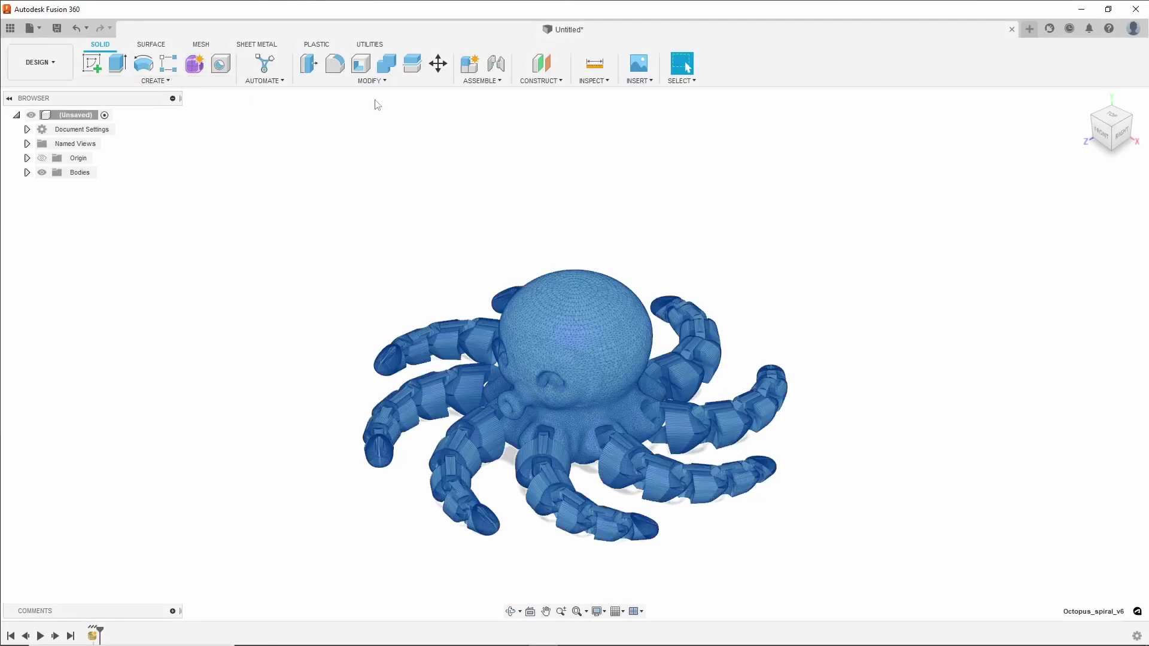
left_click(210, 46)
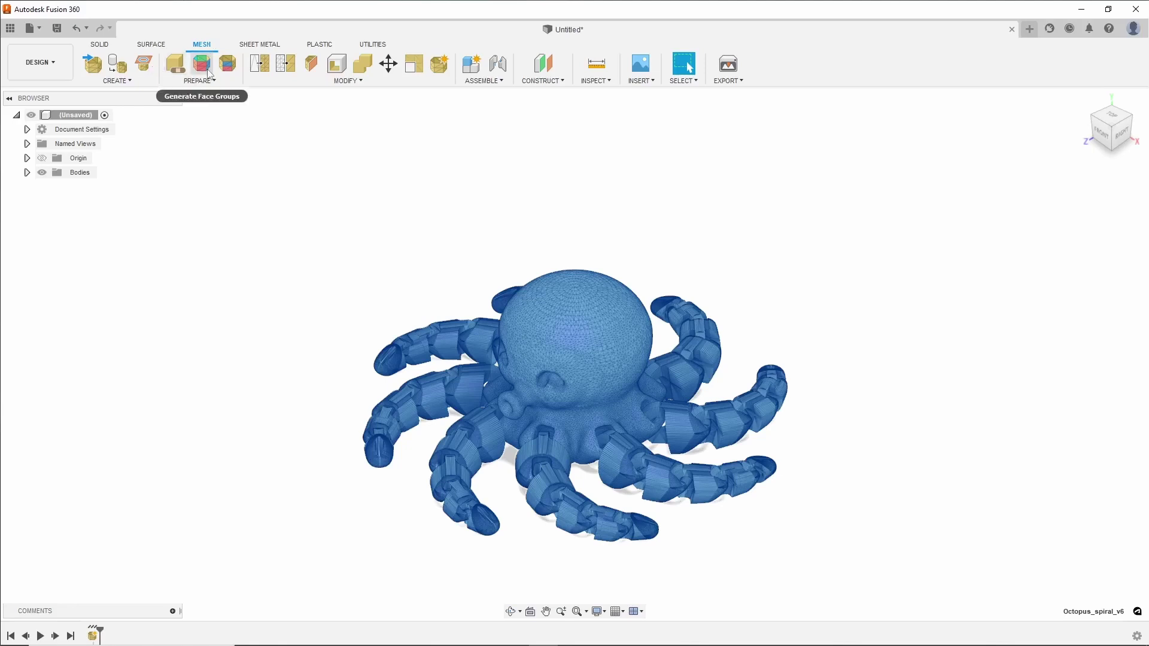
Generate face groups on the octopus mesh, then view it from a low side angle.
left_click(202, 64)
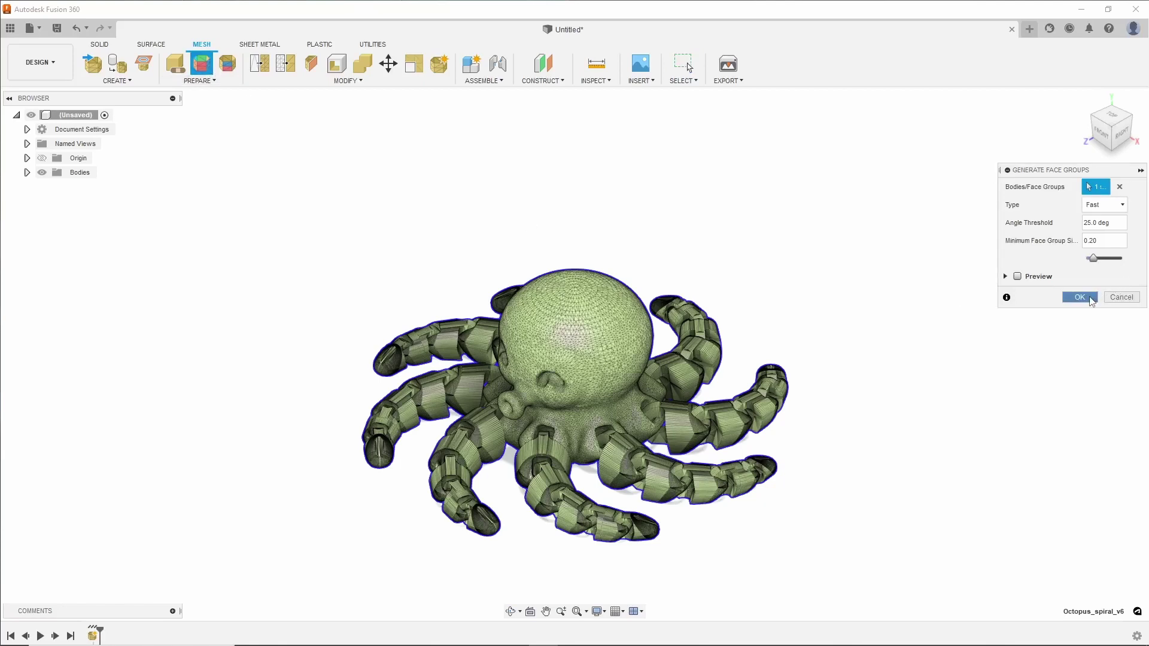
left_click(1080, 298)
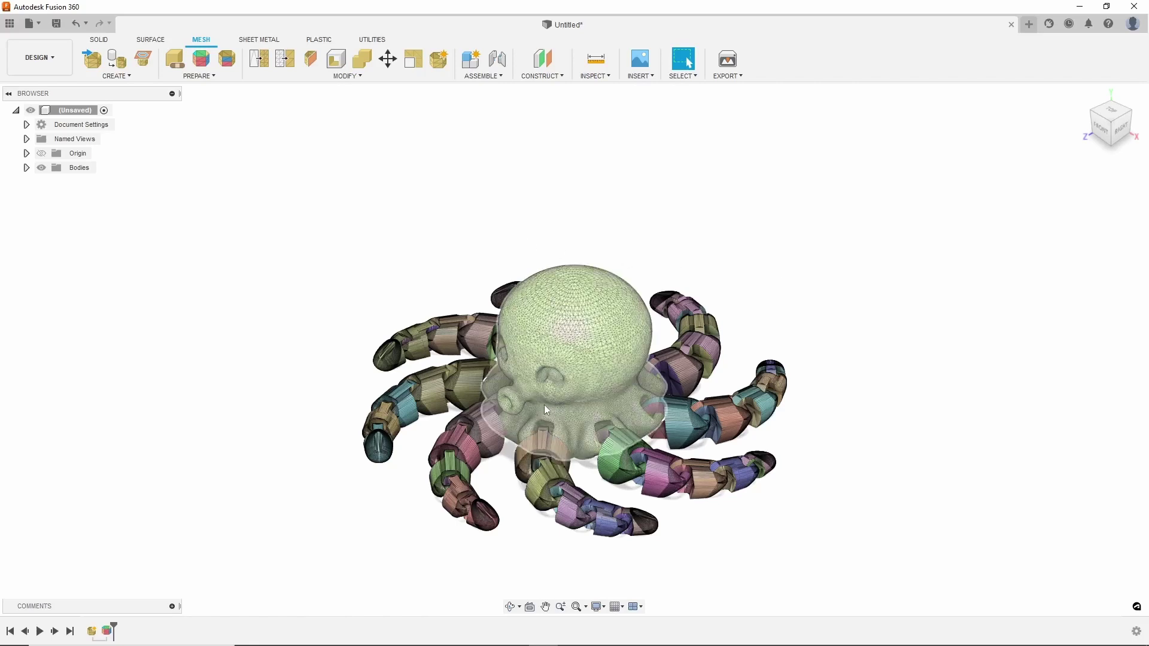
scroll(544, 405, "up", 5)
middle_click_drag(586, 360, 567, 314, "shift")
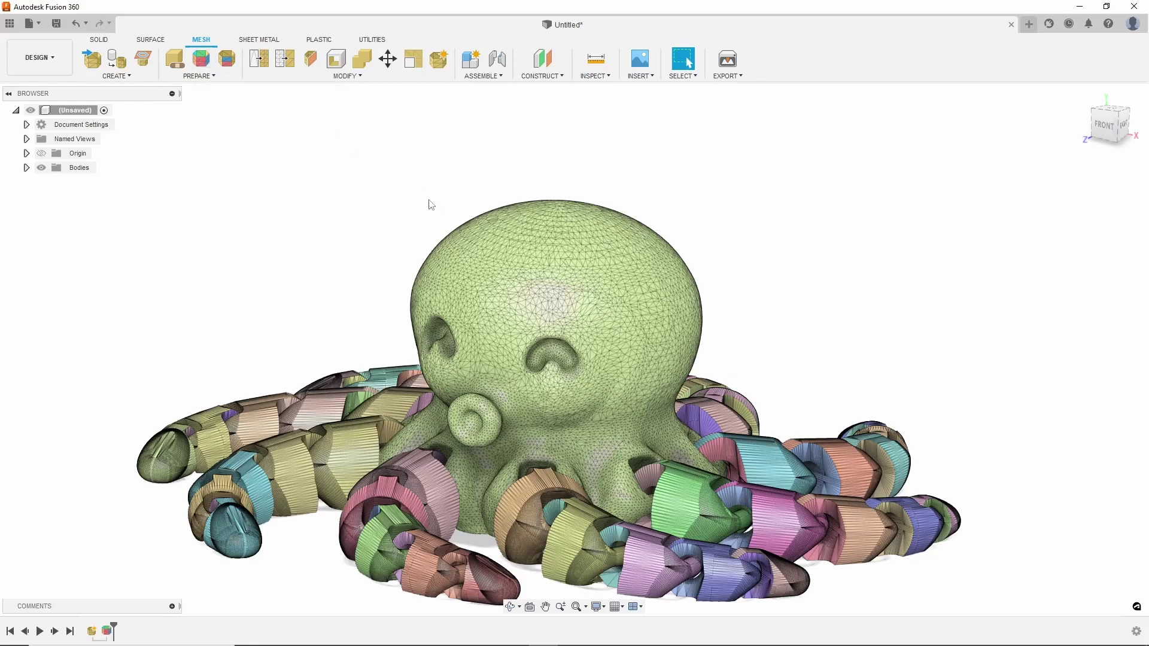
Direct-edit the head face group with the Triangles selection filter and a reduced brush size.
left_click(565, 306)
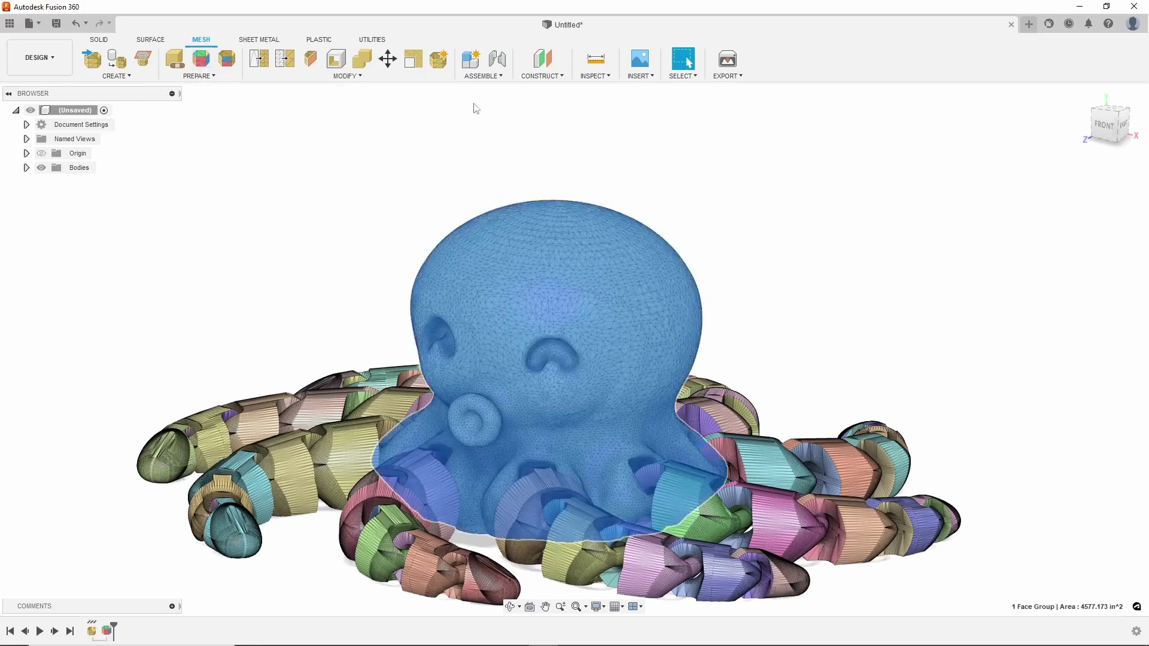
left_click(439, 64)
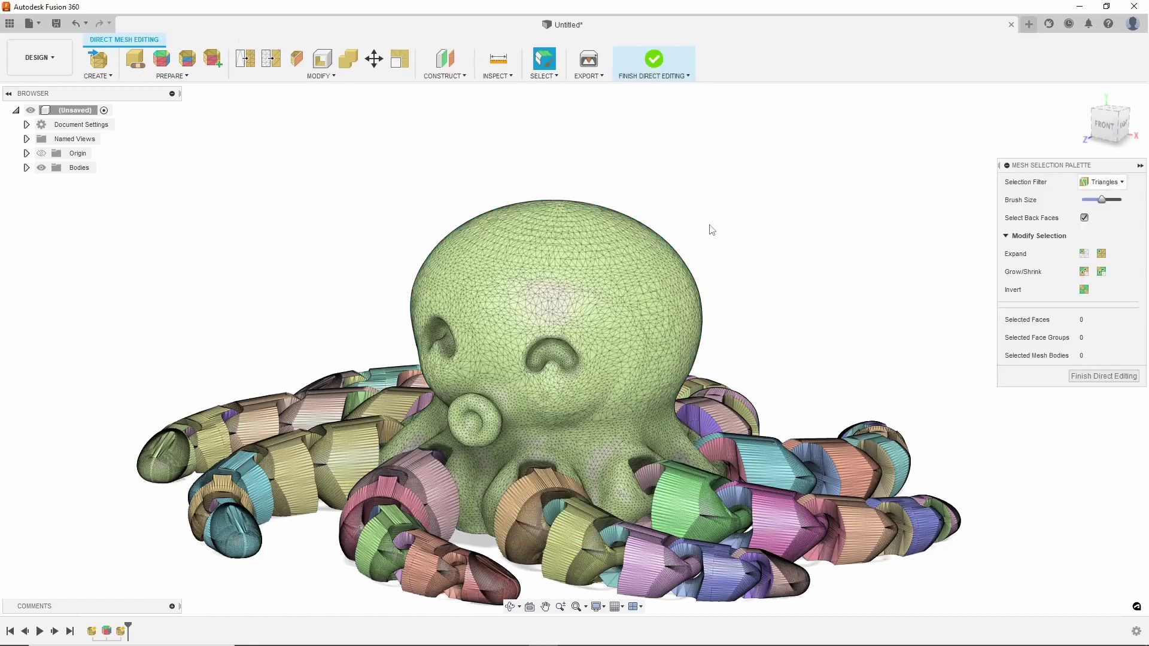
left_click(1122, 183)
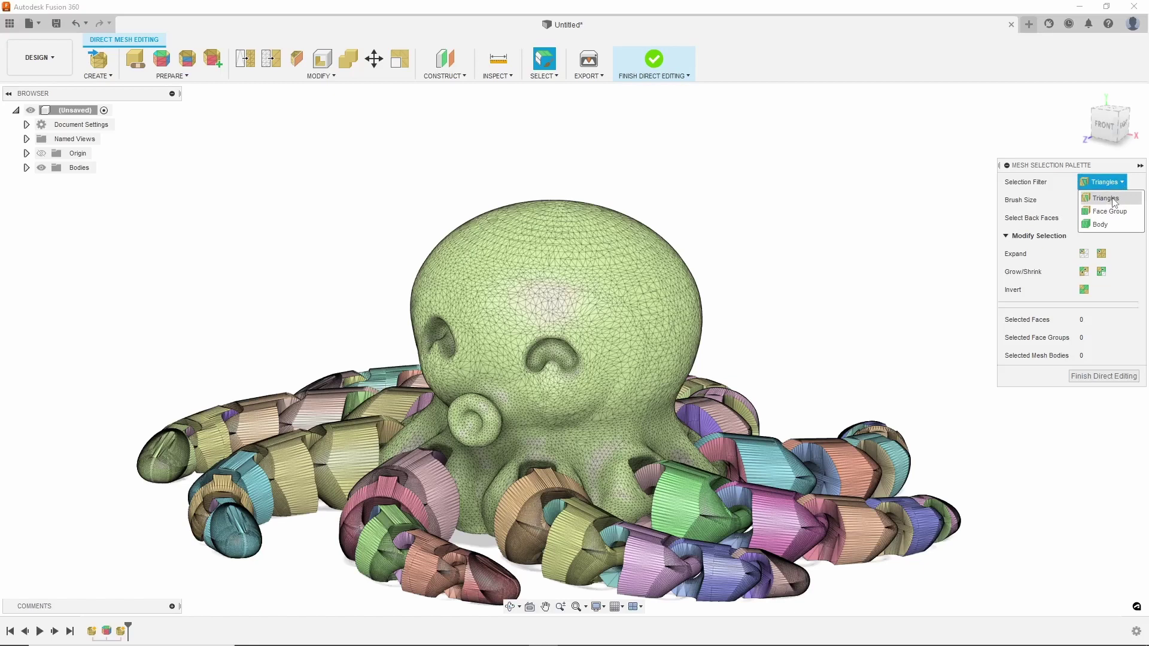
left_click(1105, 198)
left_click_drag(1101, 199, 1090, 199)
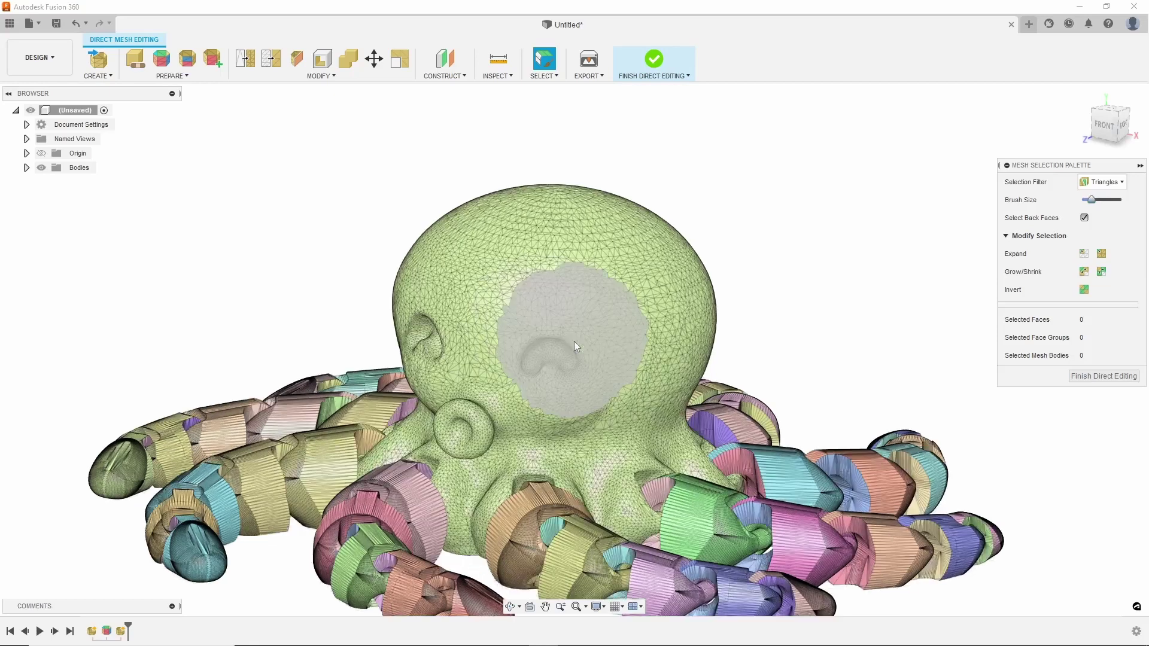
scroll(544, 338, "up", 3)
scroll(572, 378, "up", 1)
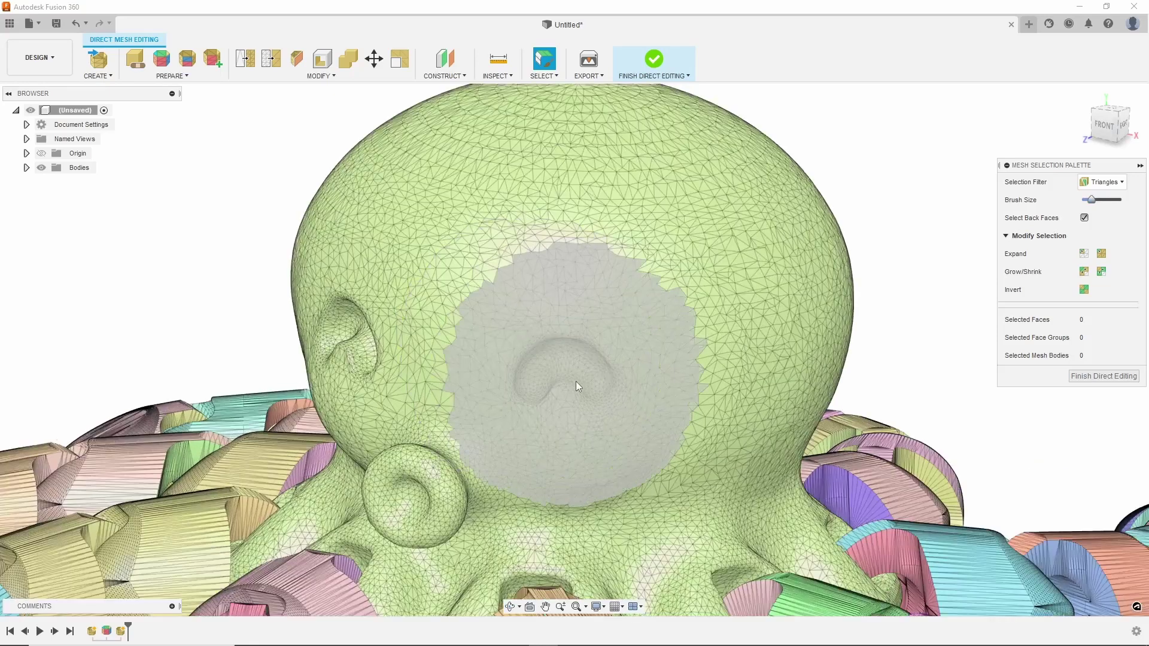
scroll(576, 382, "up", 2)
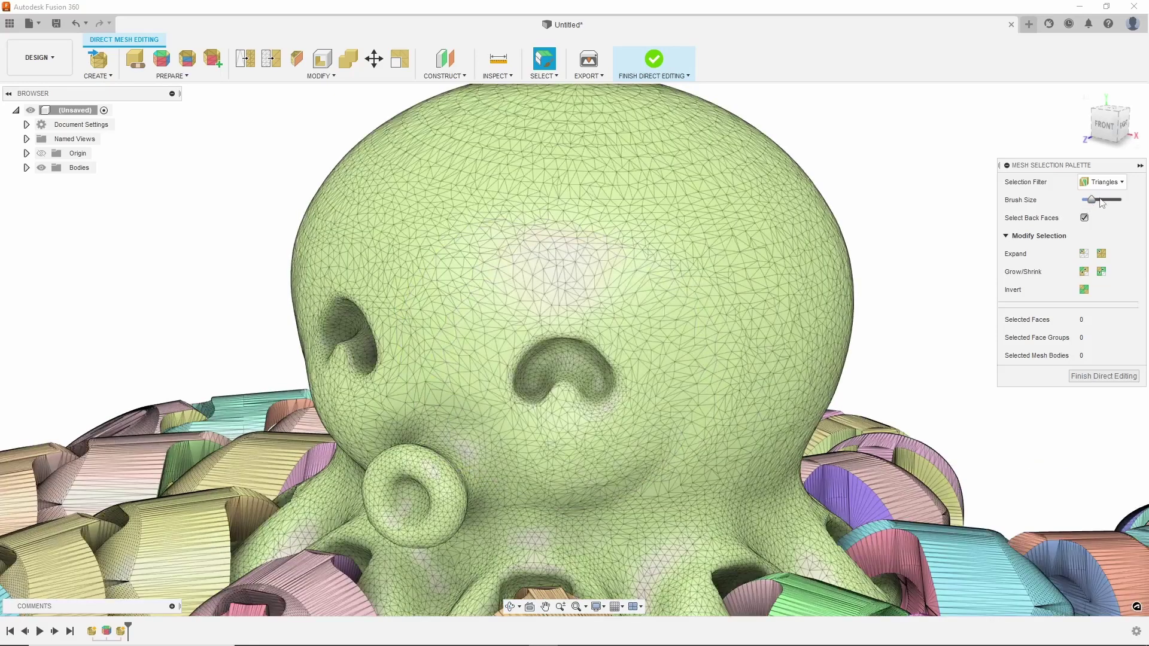
left_click_drag(1094, 202, 1086, 206)
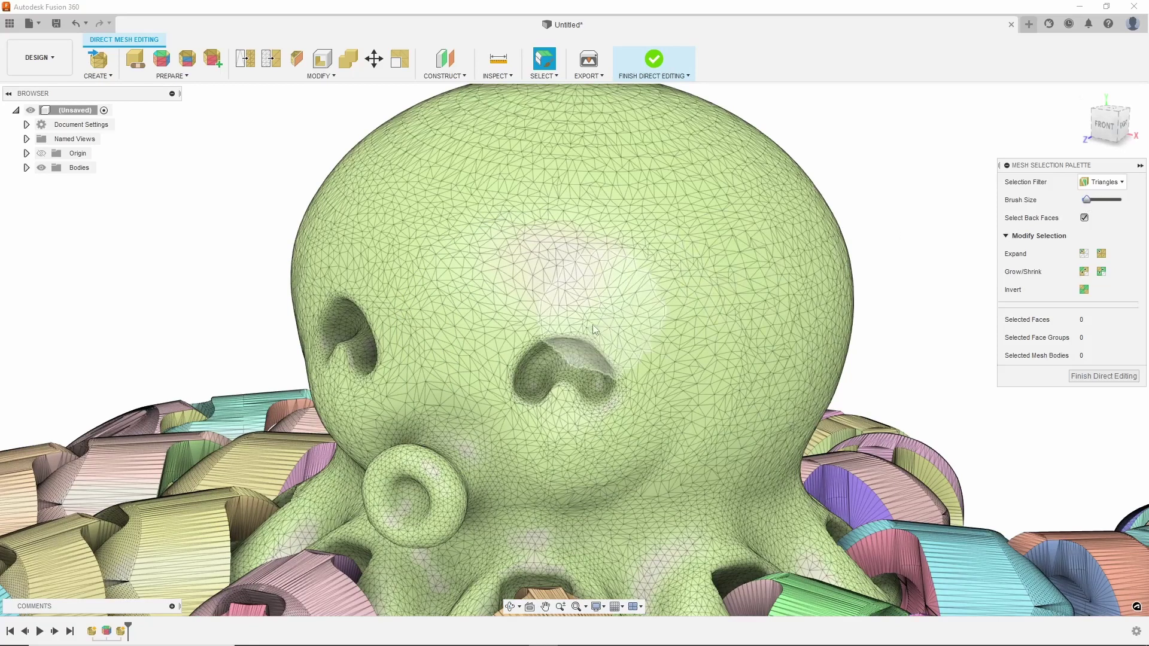
Paint-select the triangles around the head's front hole and delete them.
left_click(567, 365)
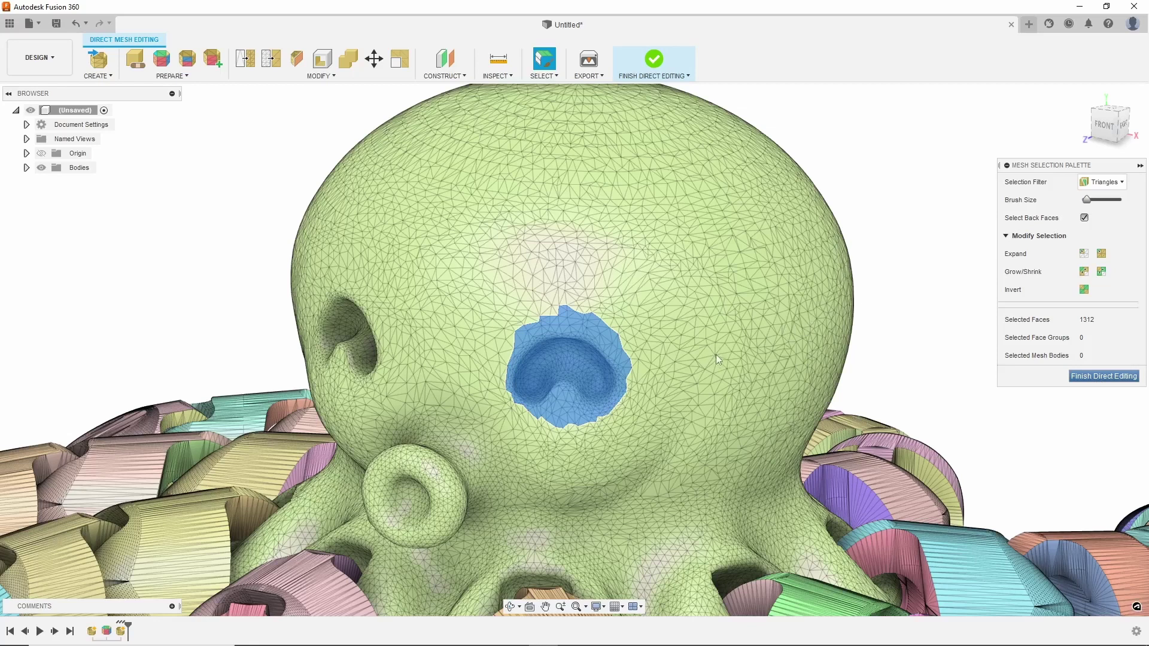
key("Delete")
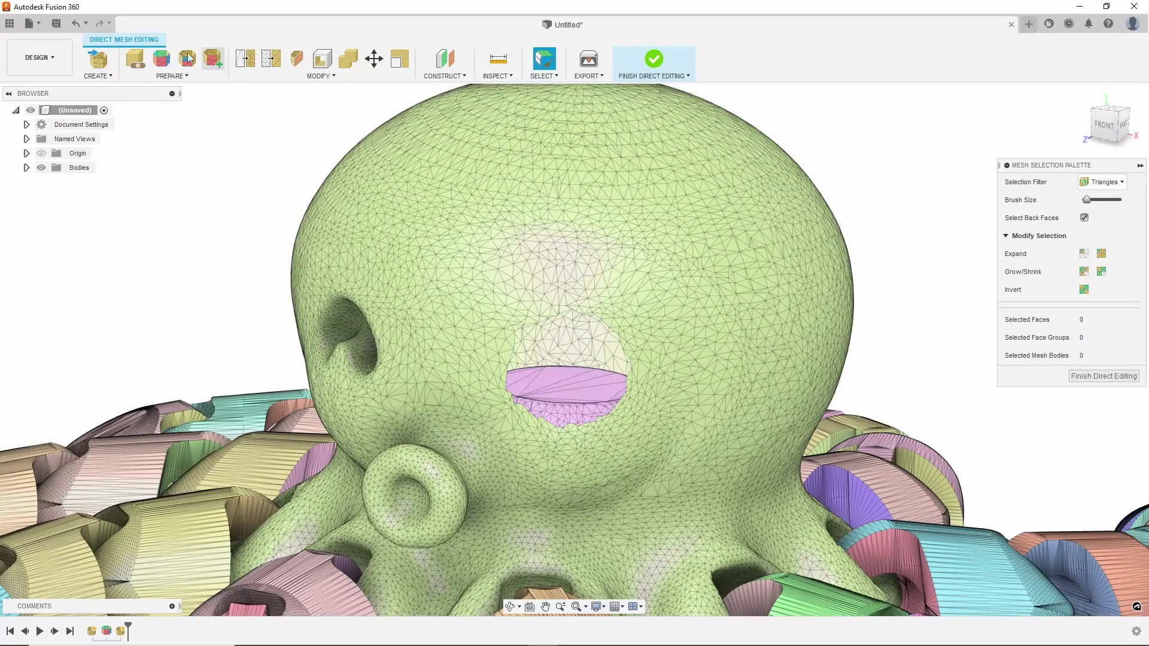
left_click(135, 60)
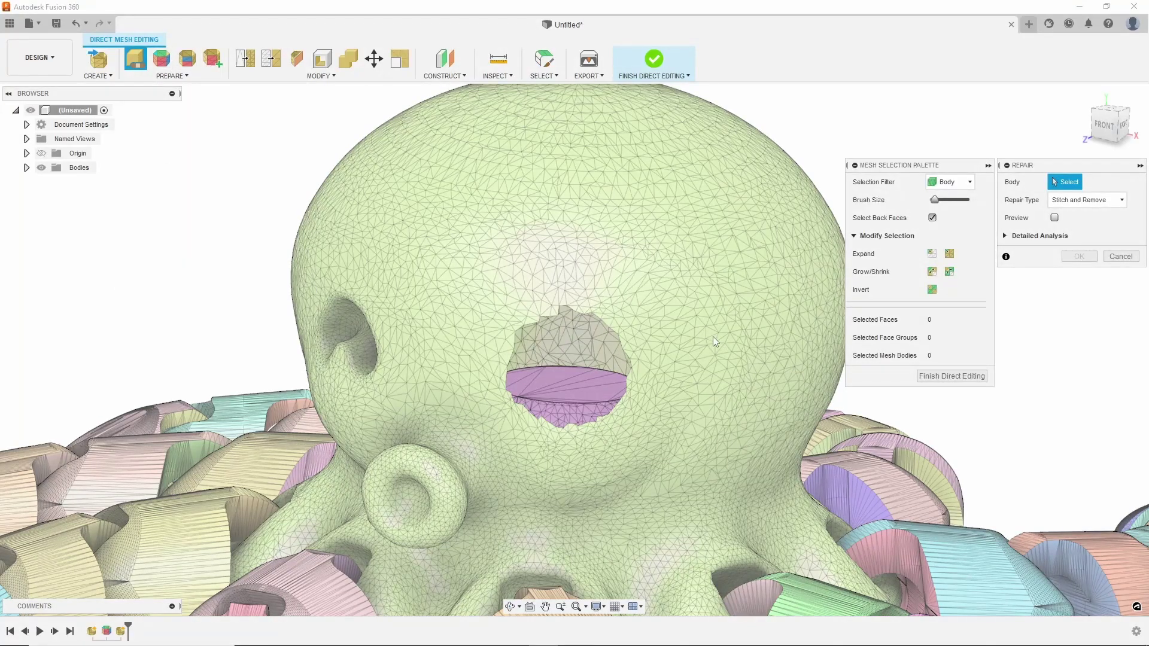
Repair the octopus body, checking non-manifold edges and self intersections in Detailed Analysis.
left_click(712, 339)
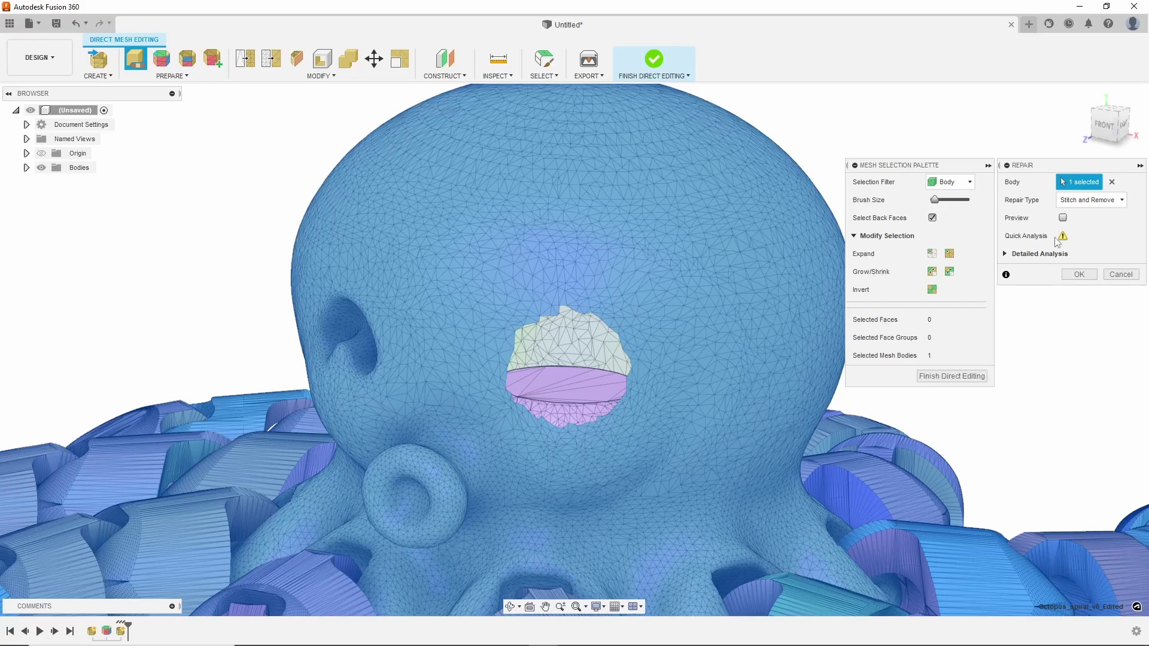
mouse_move(1066, 240)
left_click(963, 378)
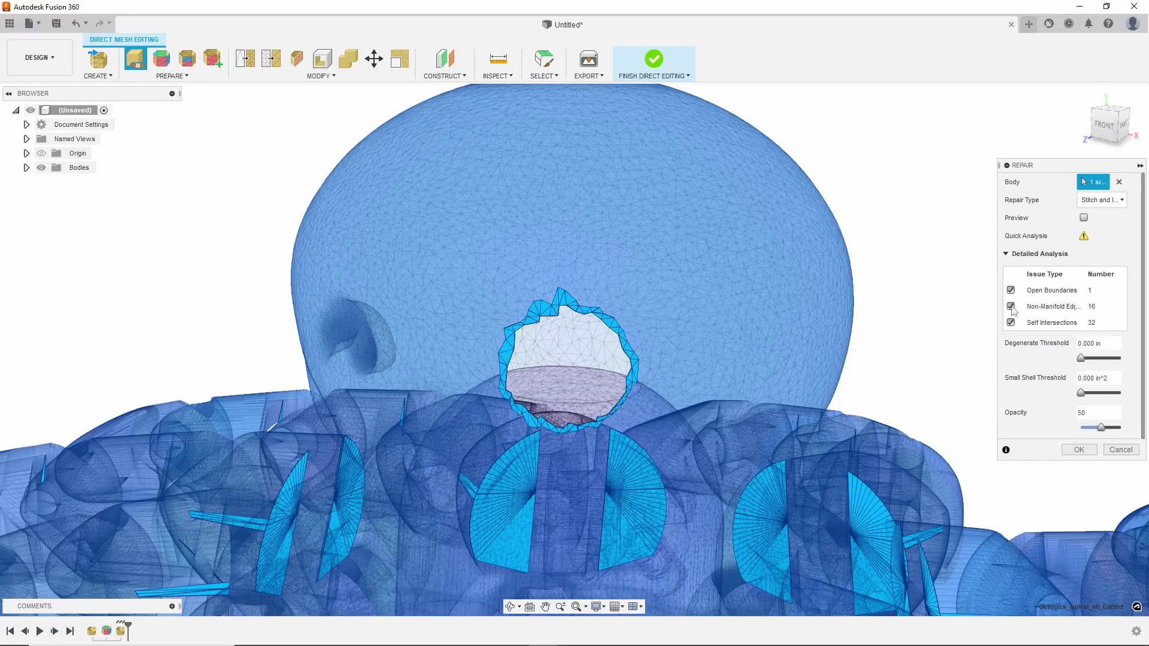
left_click(1011, 307)
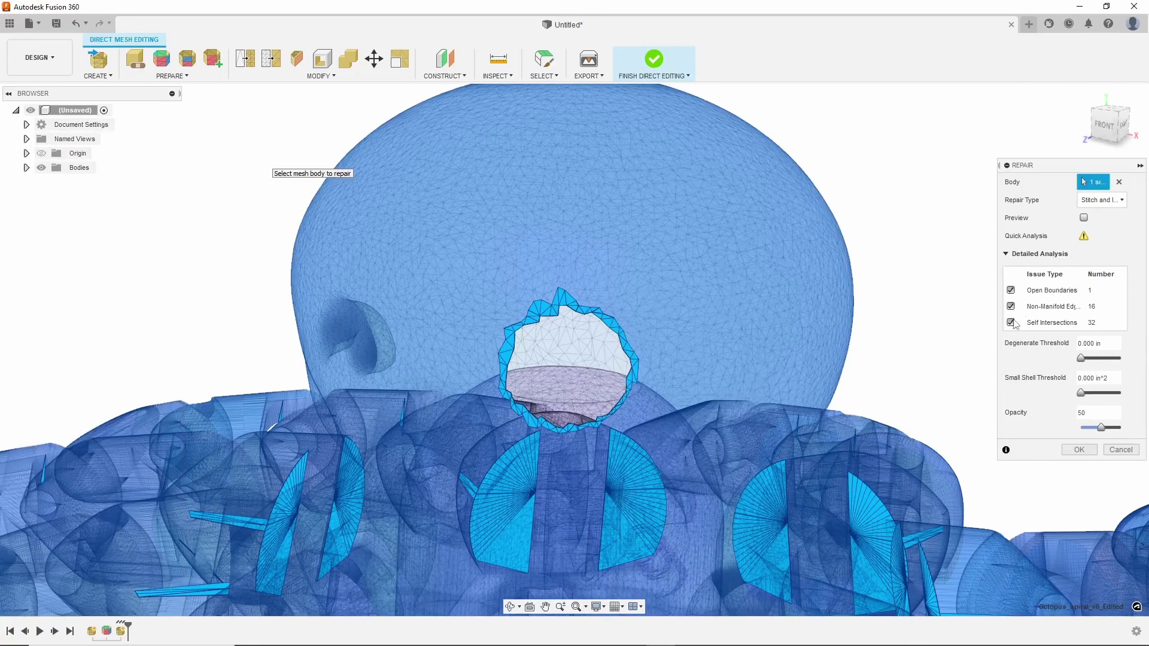
left_click(1011, 323)
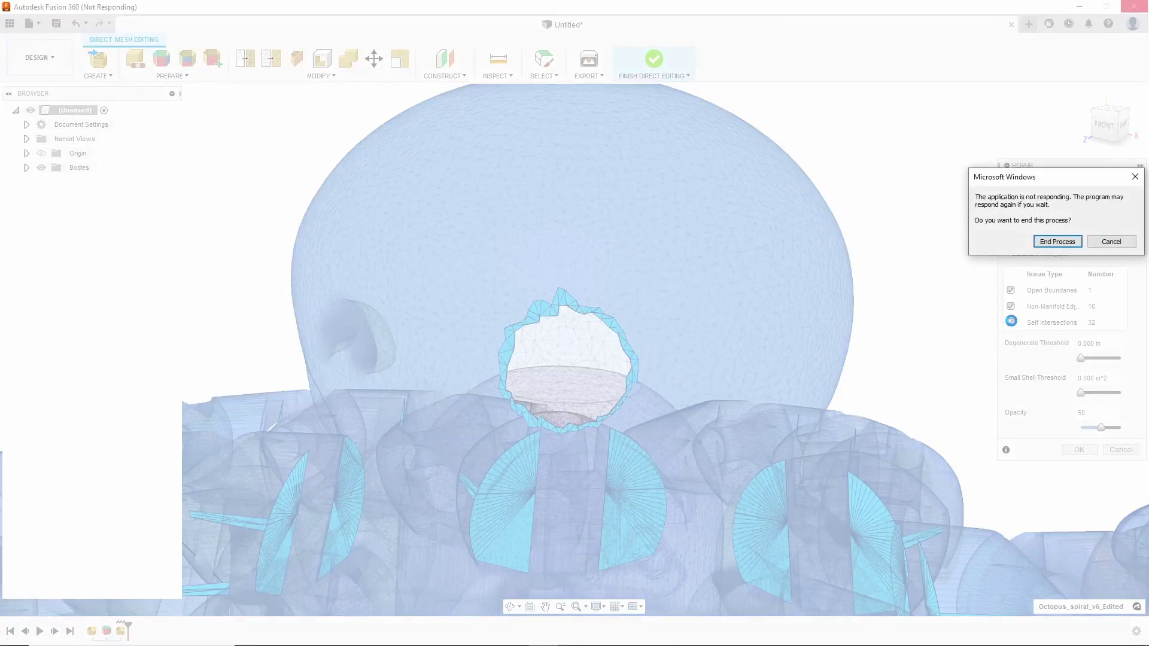
left_click(1113, 241)
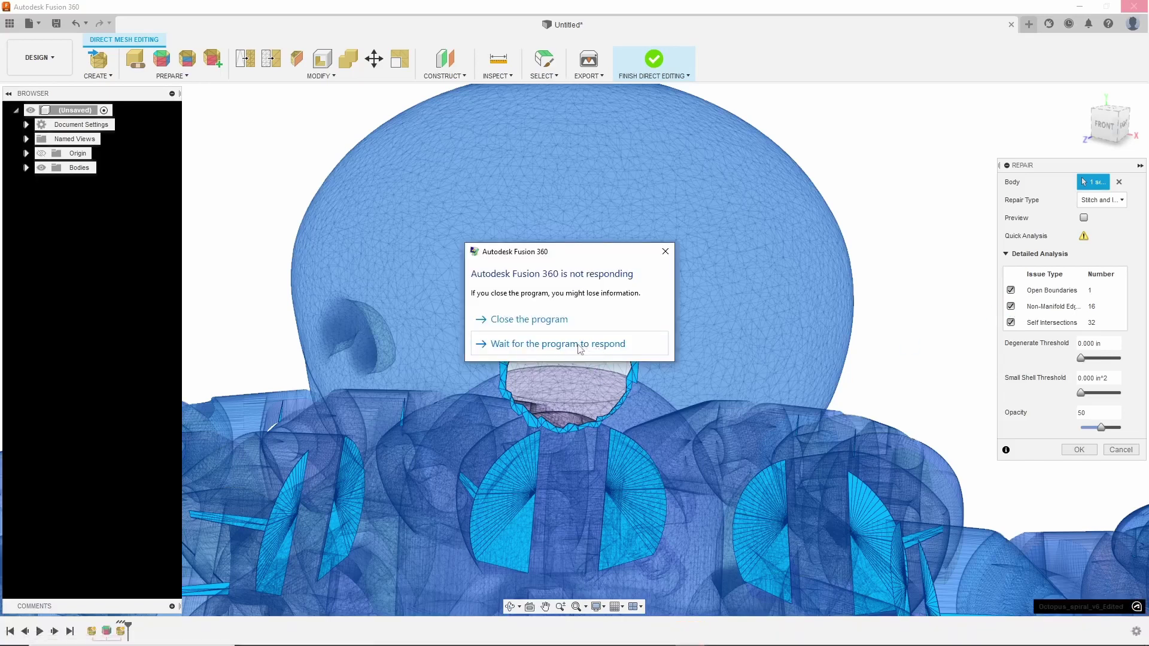
left_click(580, 345)
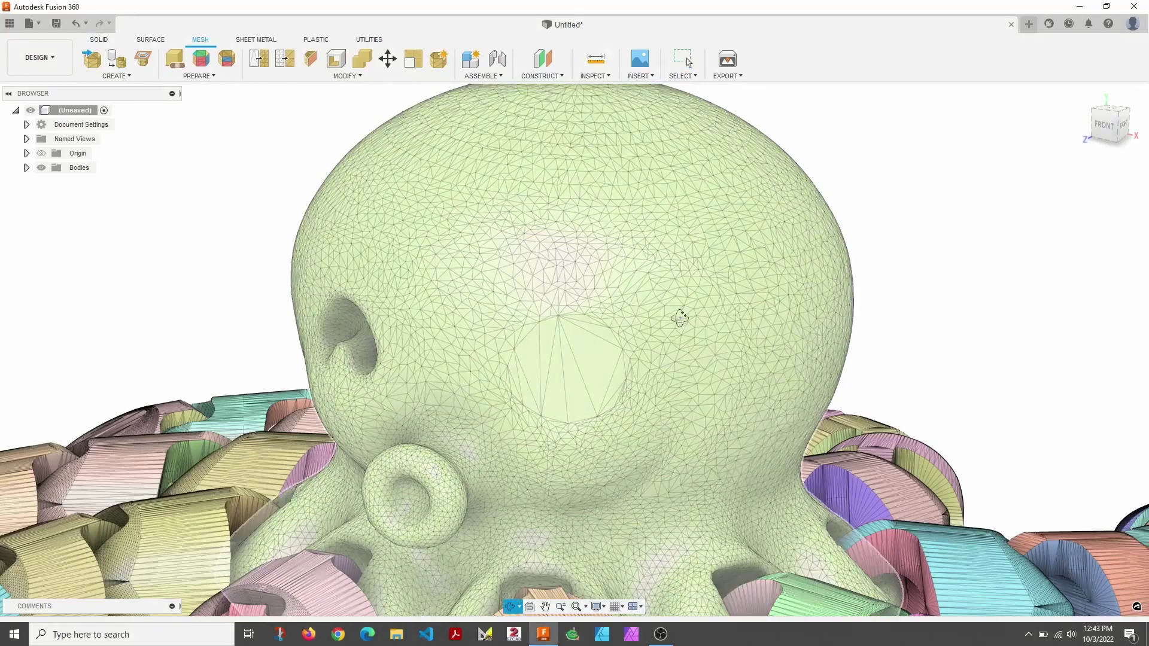
Remesh the octopus head body to smooth the patched front area.
middle_click_drag(679, 316, 716, 316, "shift")
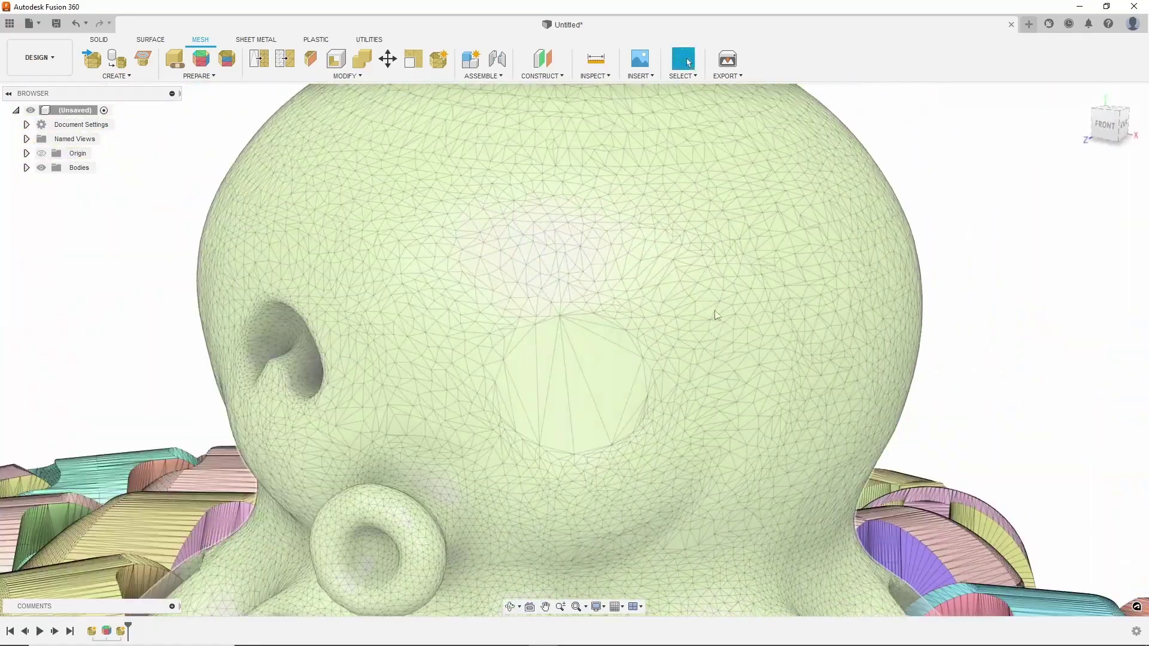
scroll(726, 350, "down", 10)
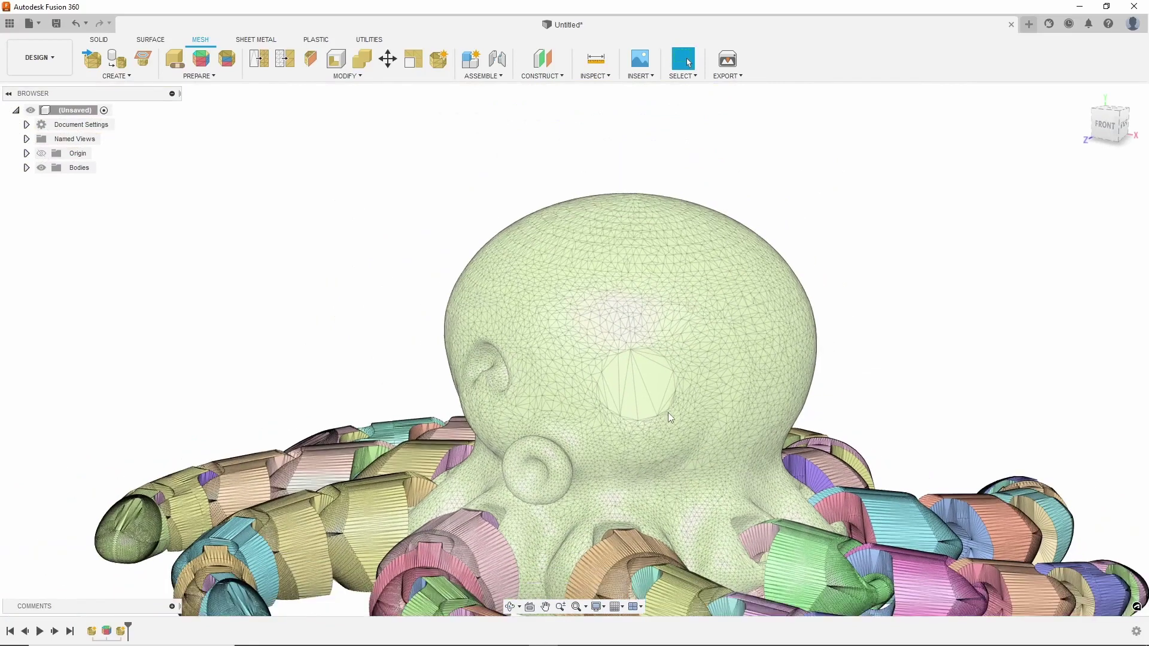
scroll(665, 422, "up", 10)
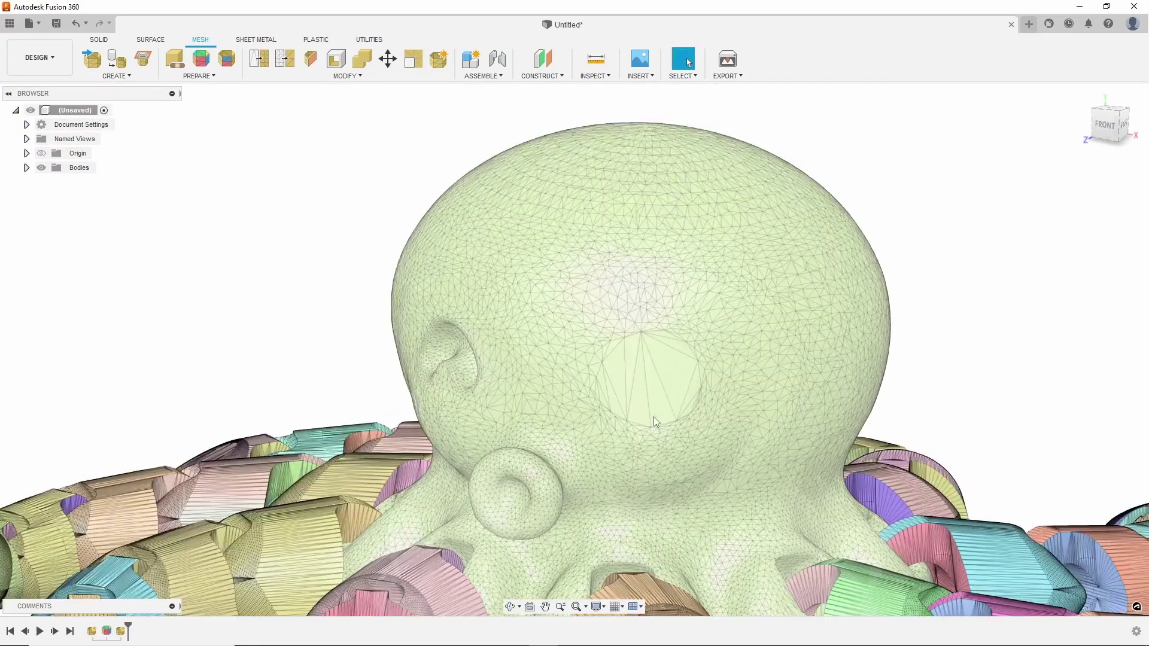
left_click(812, 329)
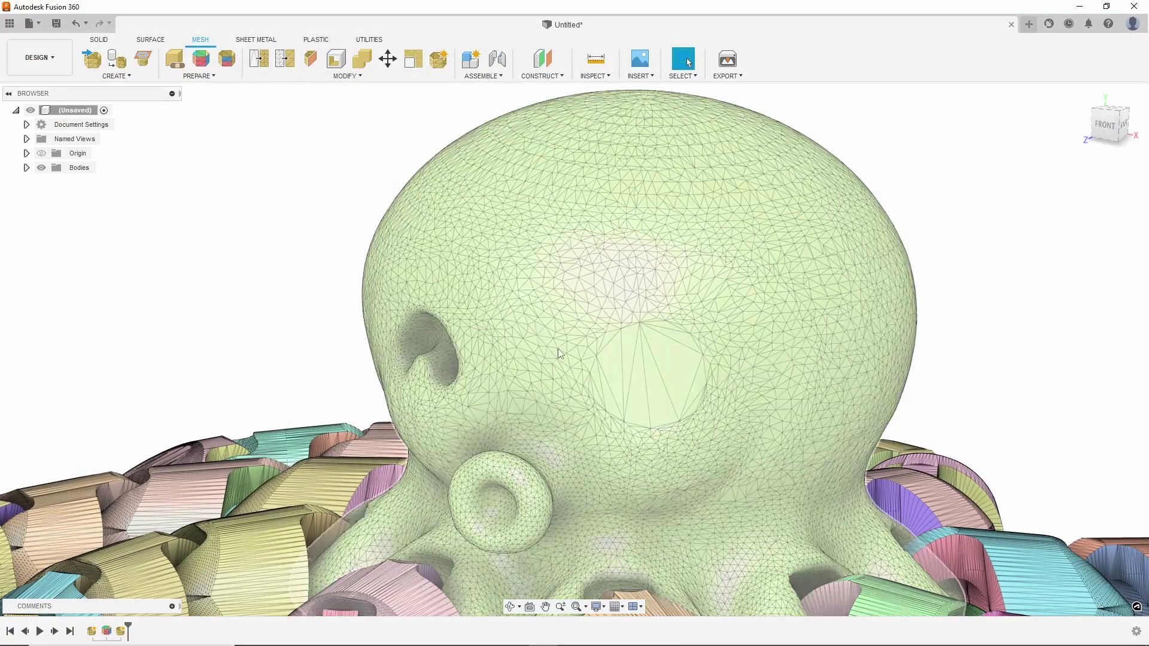
key("Escape")
left_click(638, 481)
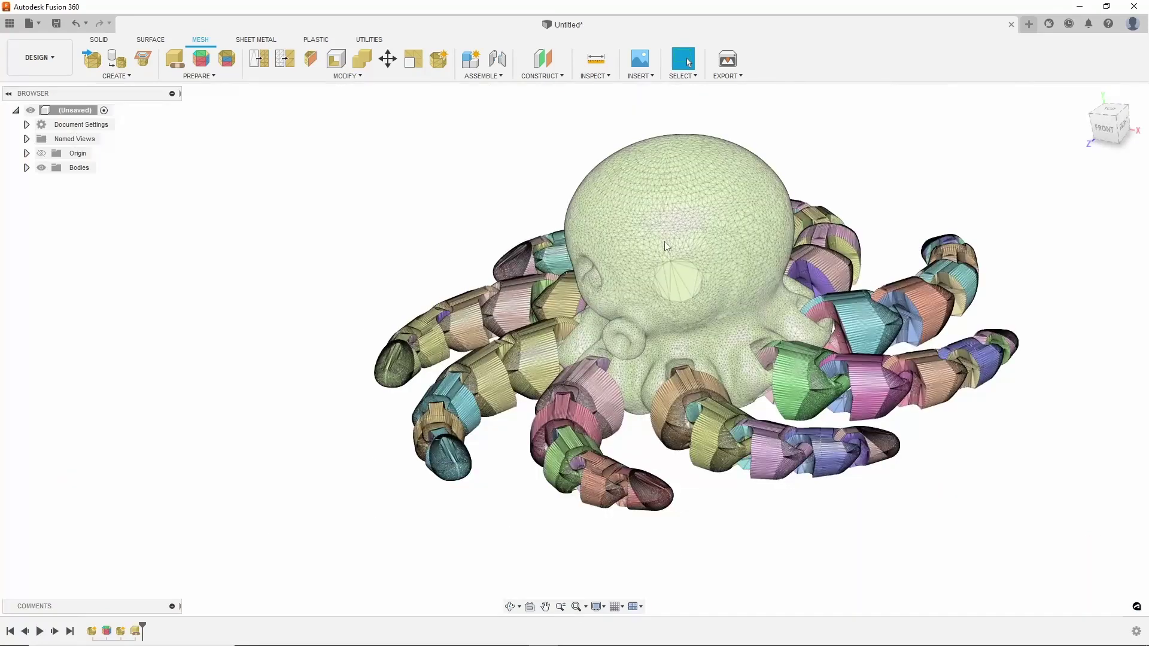
left_click(664, 242)
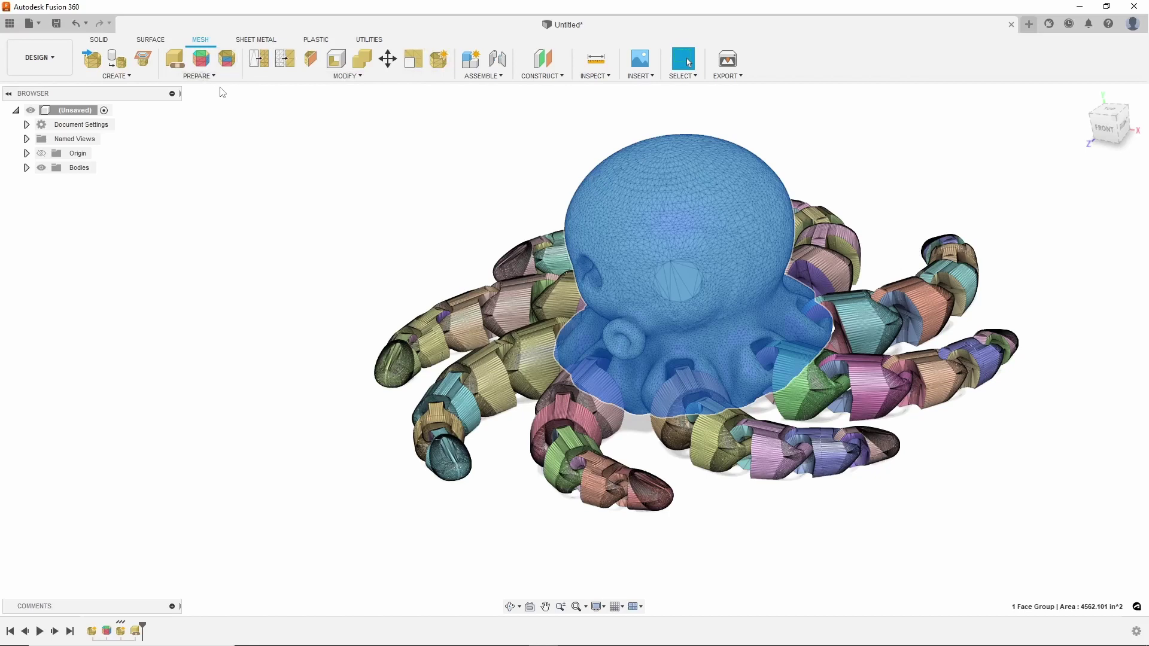
Convert the octopus mesh to a parametric body with Modify > Convert Mesh and inspect it.
left_click(383, 77)
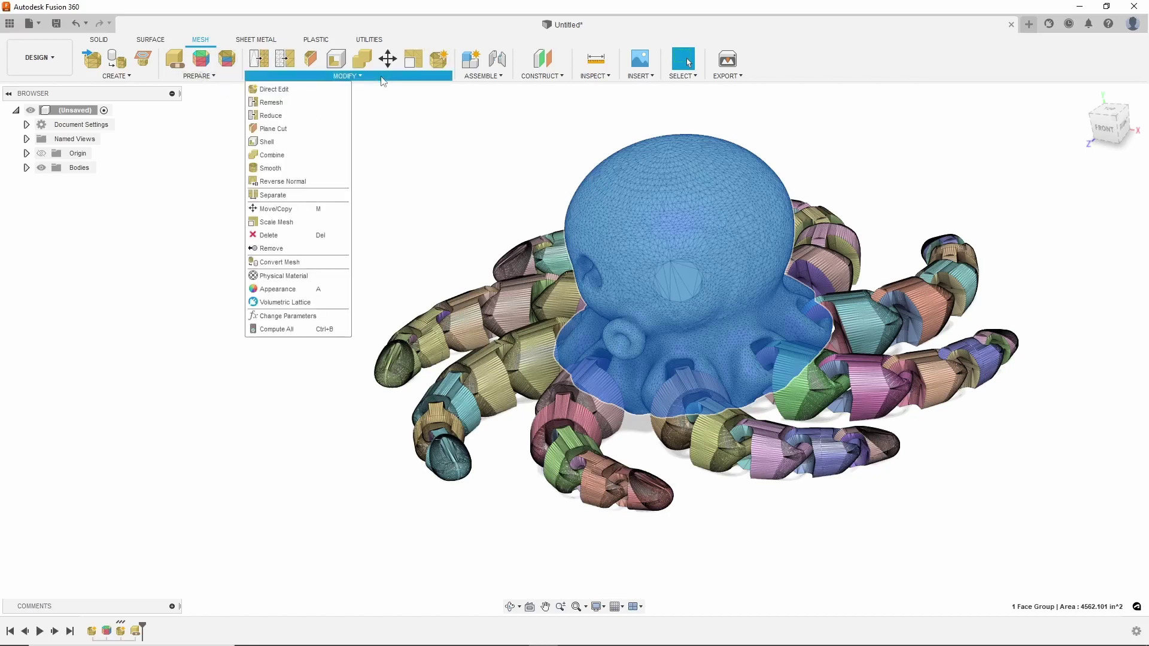
left_click(292, 263)
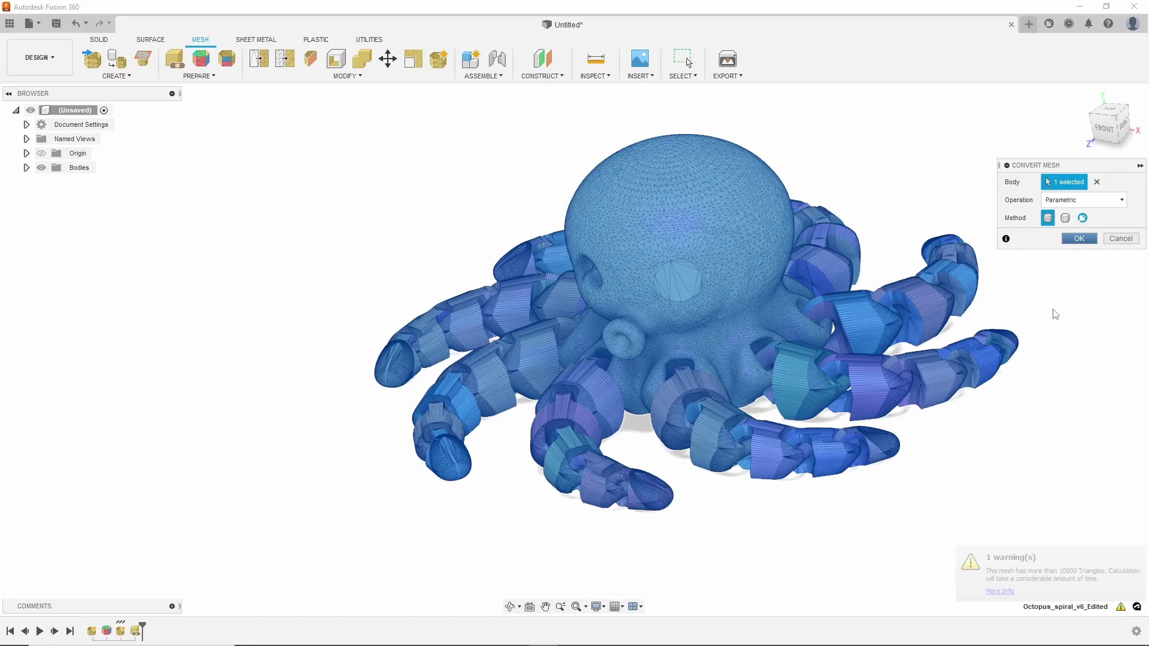
left_click(1080, 239)
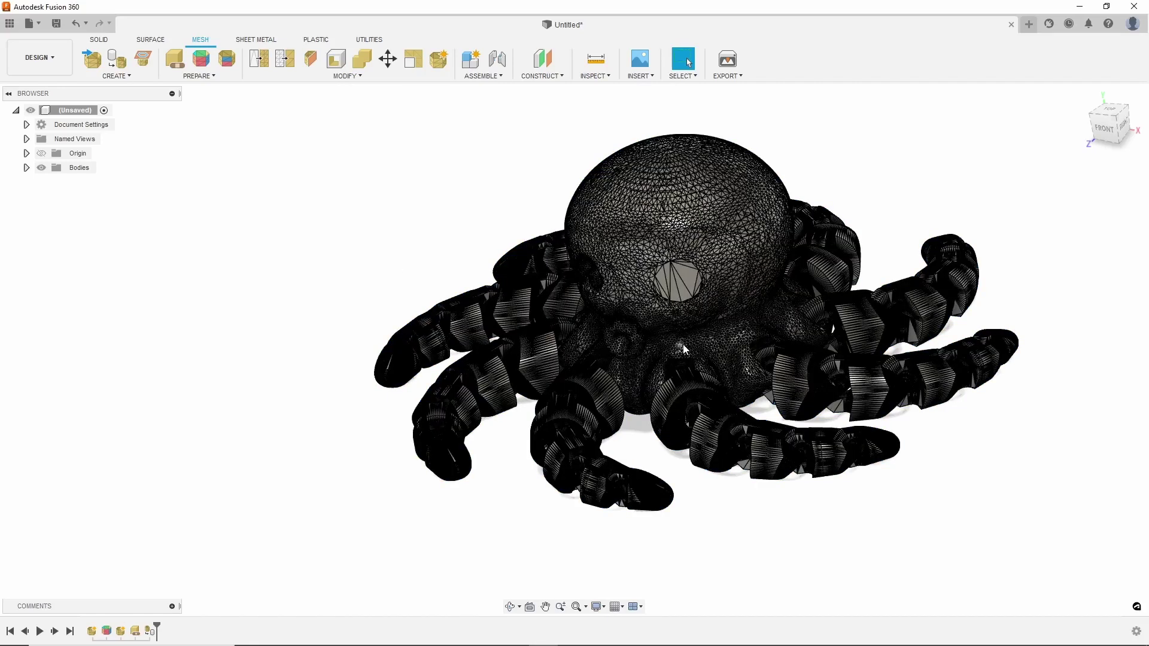
mouse_move(684, 349)
middle_mouse_down("shift")
mouse_move(684, 314)
mouse_move(679, 338)
middle_mouse_up("shift")
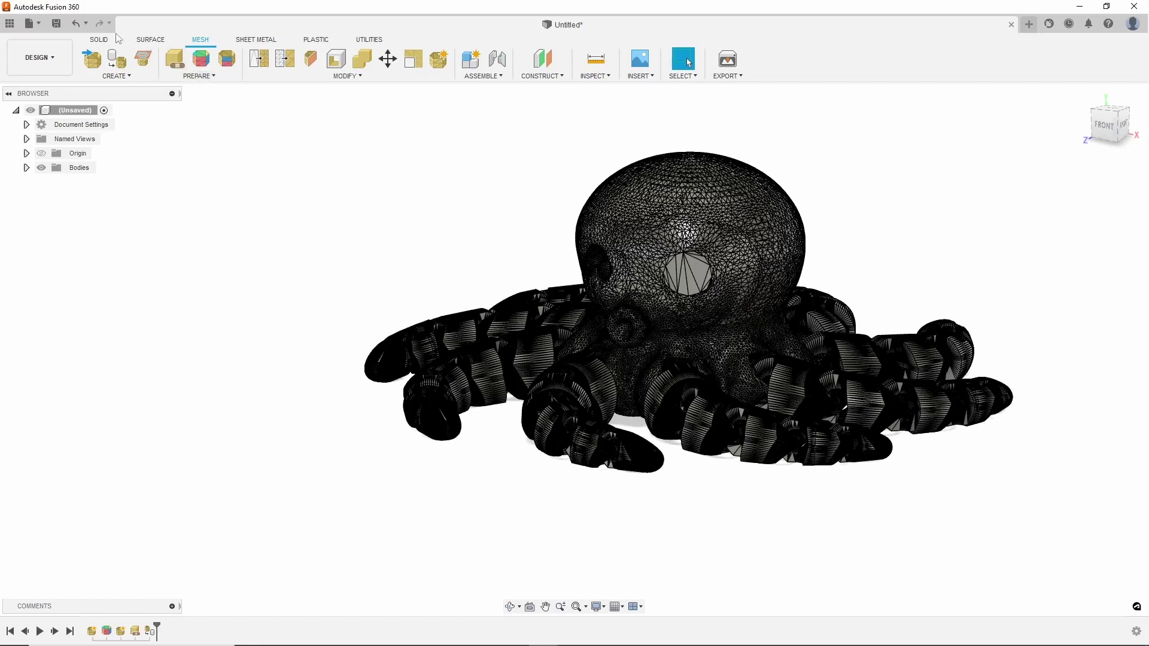
Enter Form mode from the Surface tab's Create menu.
left_click(156, 41)
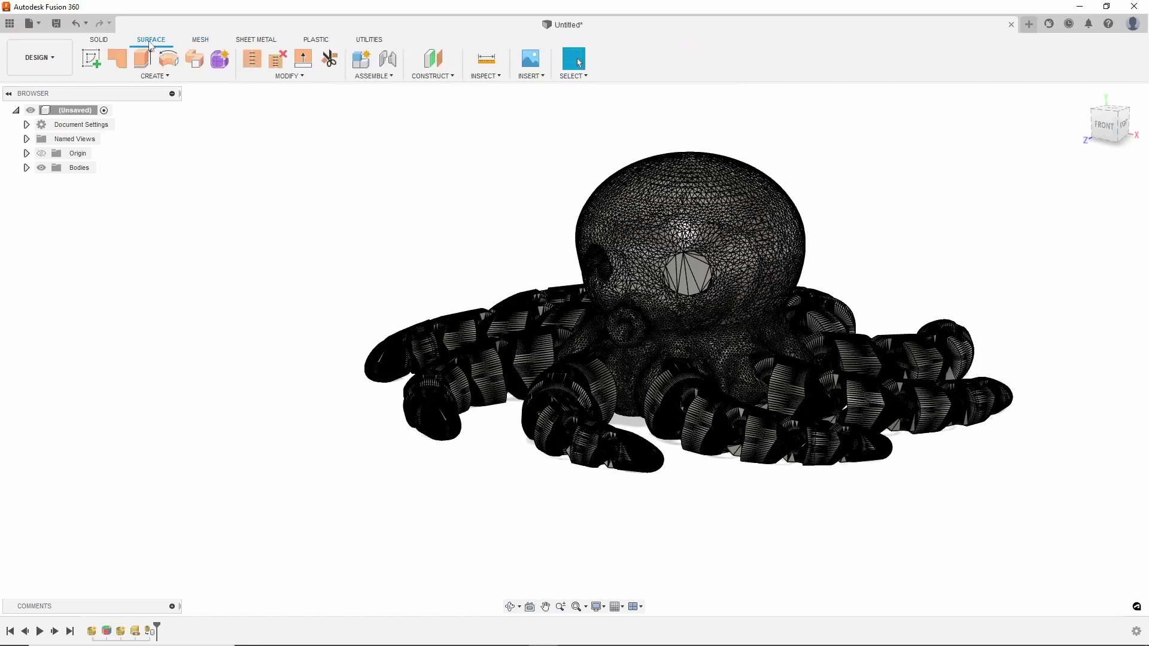
left_click(102, 41)
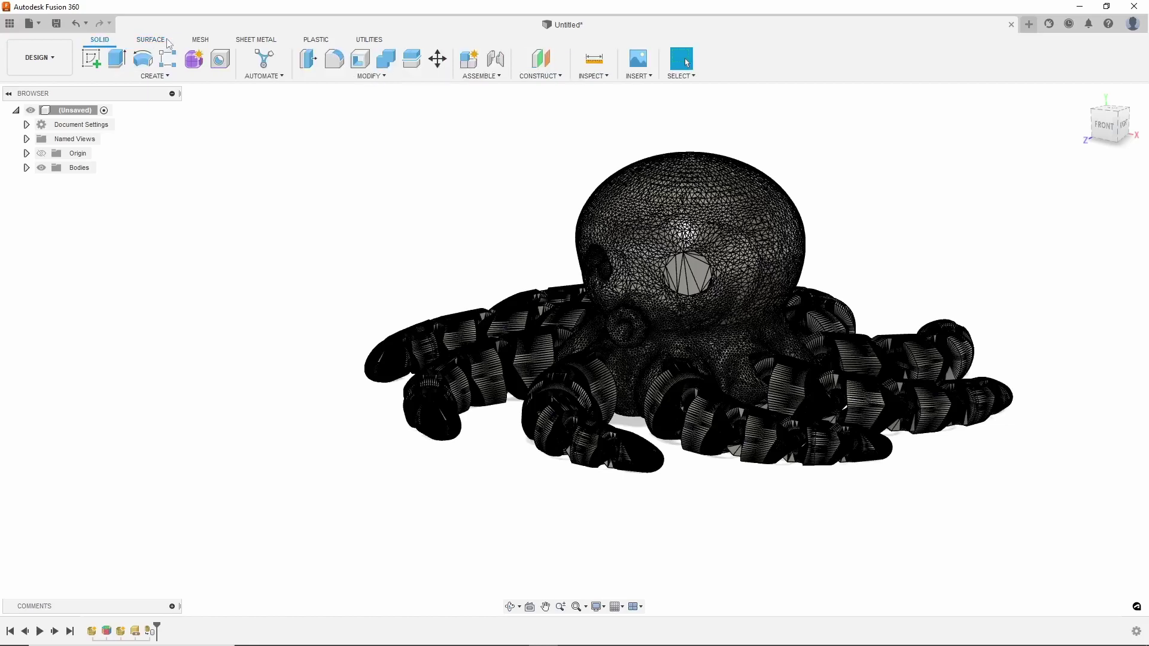
left_click(148, 42)
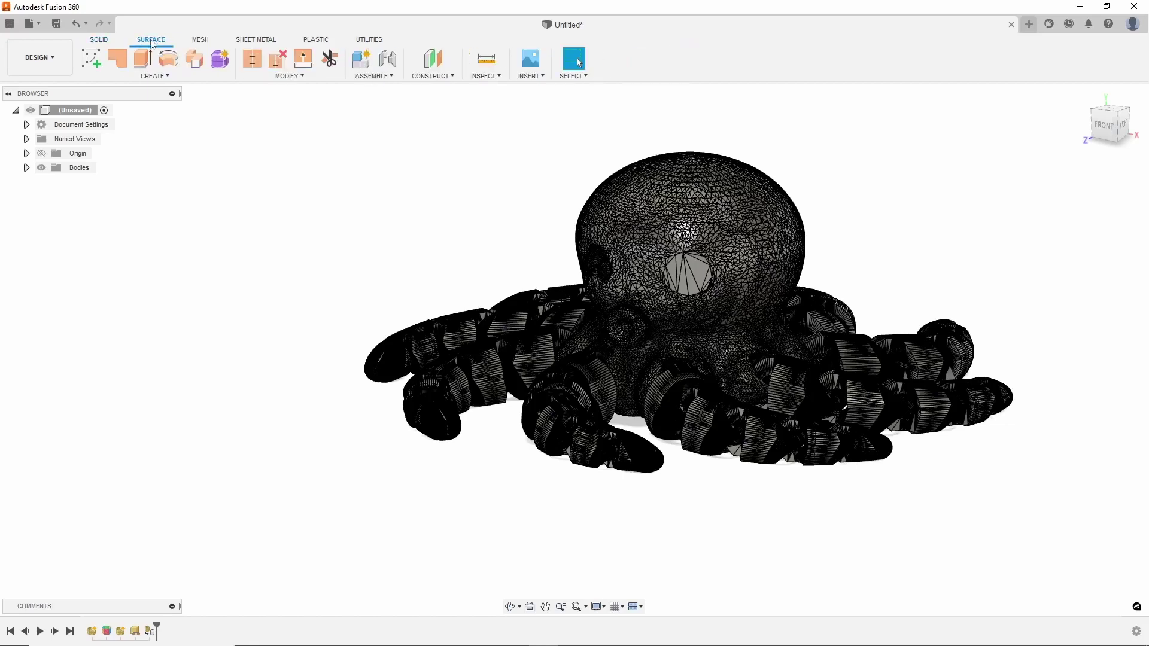
left_click(171, 75)
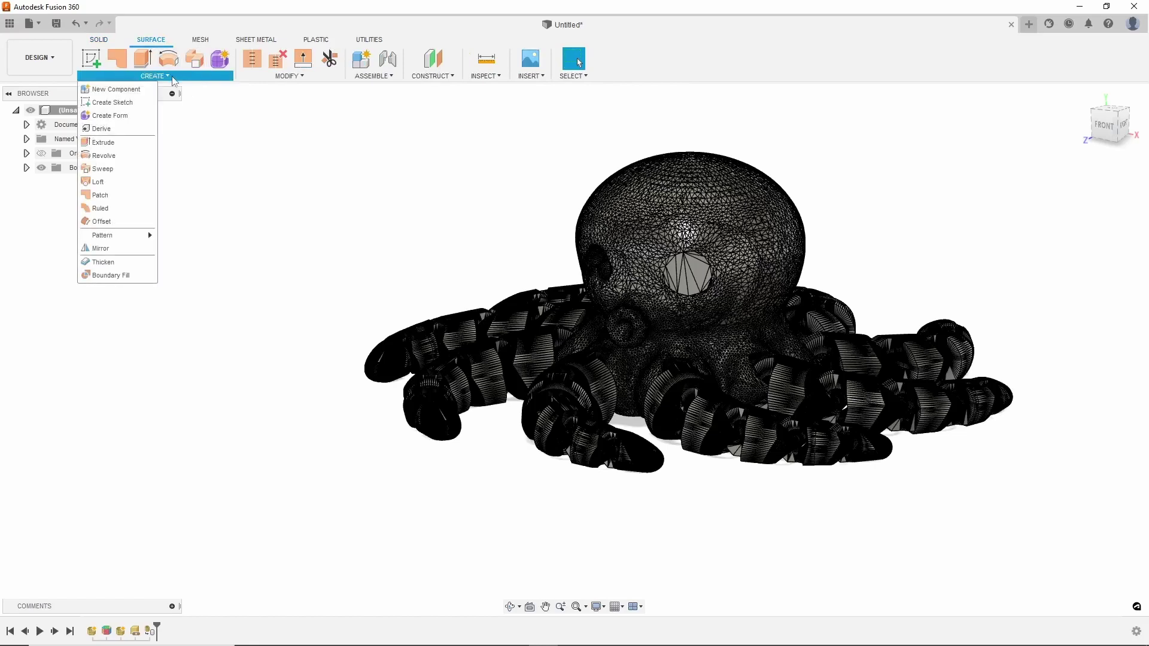
left_click(115, 123)
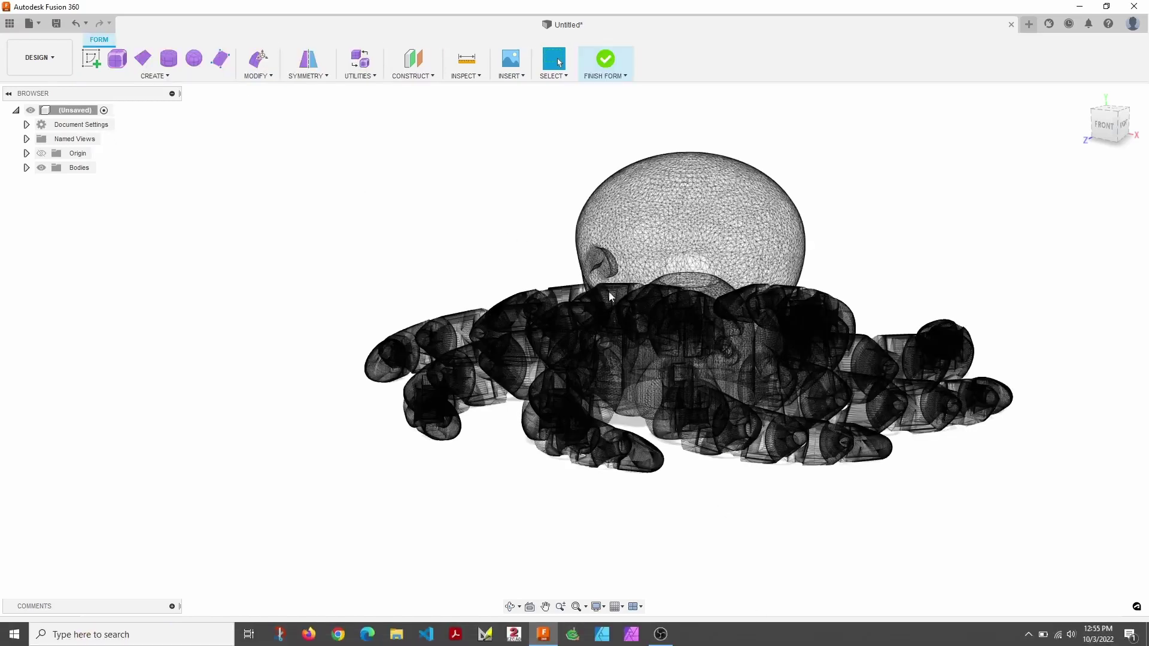
Create a 6.00 in T-spline sphere on a vertical plane beside the octopus head.
left_click(169, 76)
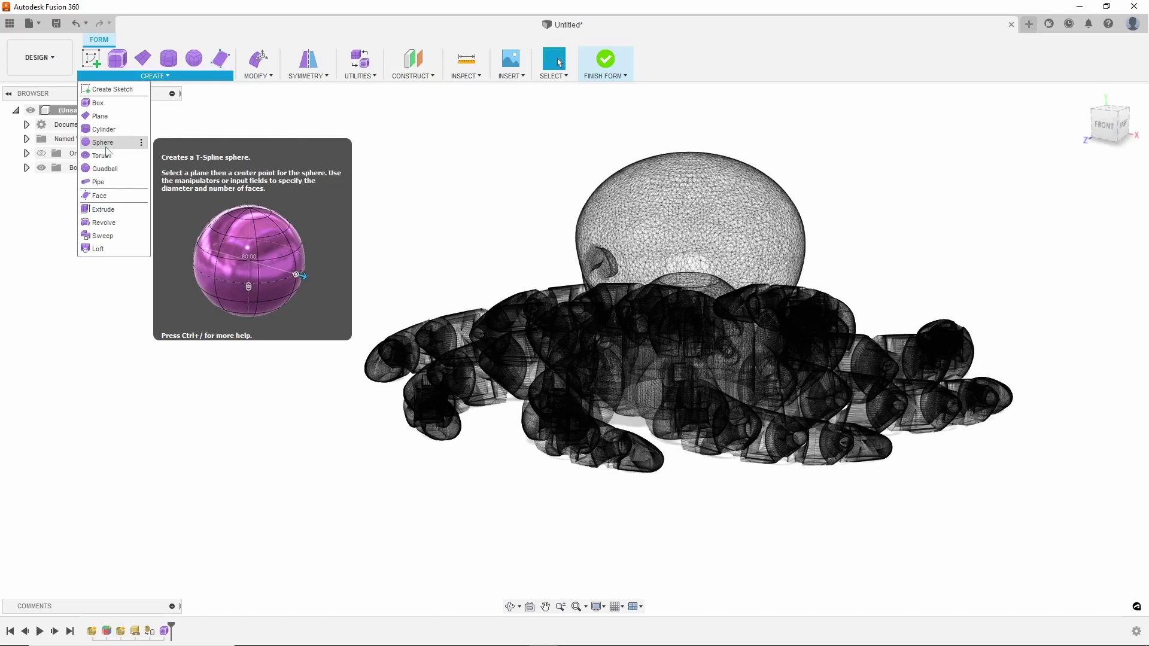
left_click(105, 145)
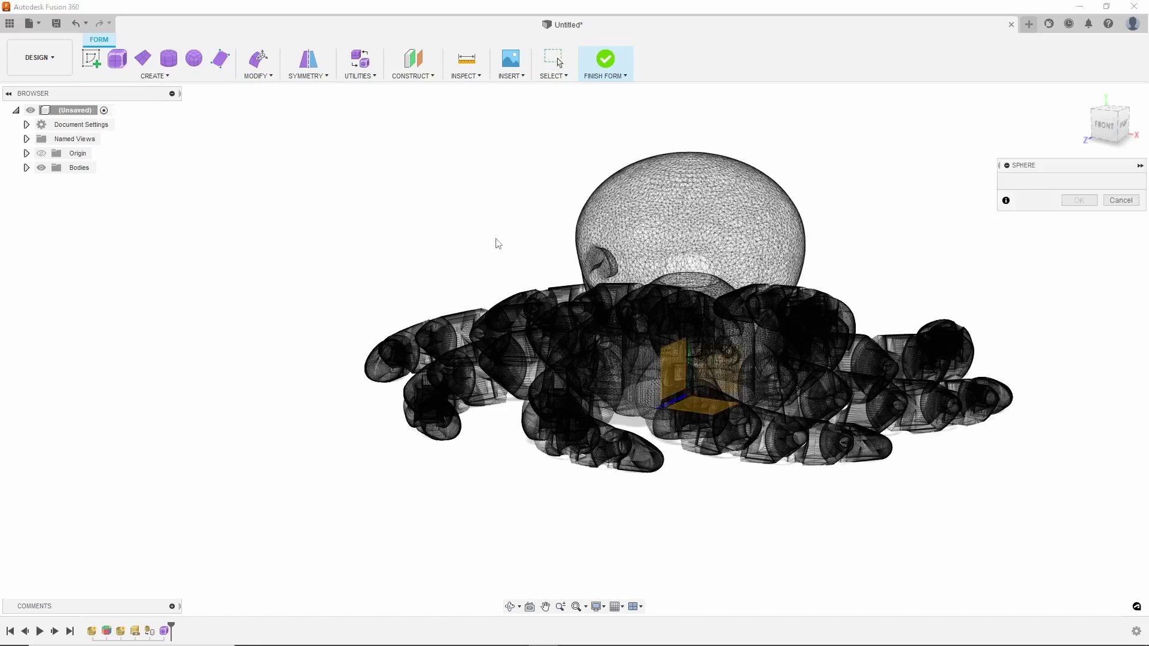
left_click(536, 251)
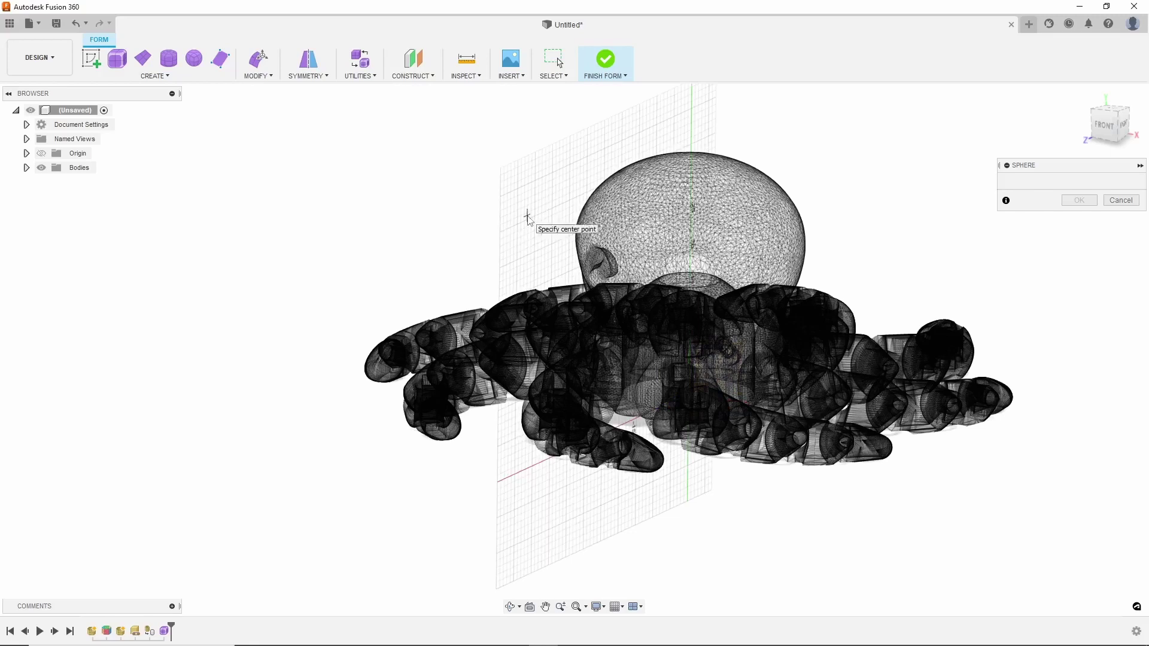
left_click(528, 215)
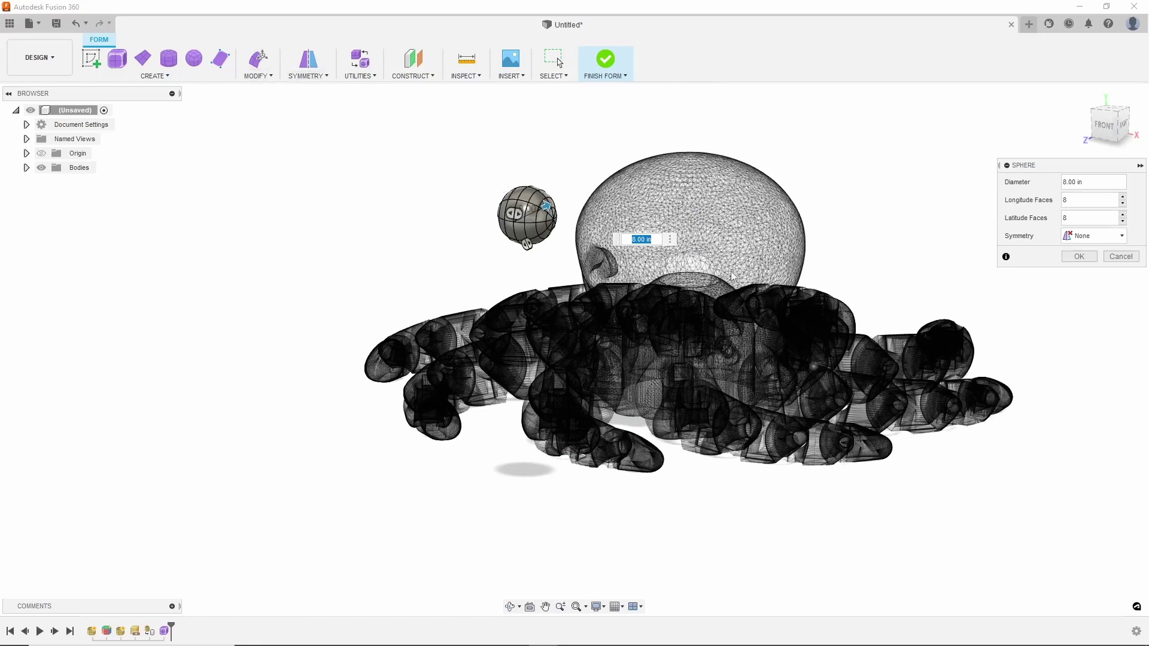
scroll(724, 272, "up", 2)
scroll(640, 199, "up", 5)
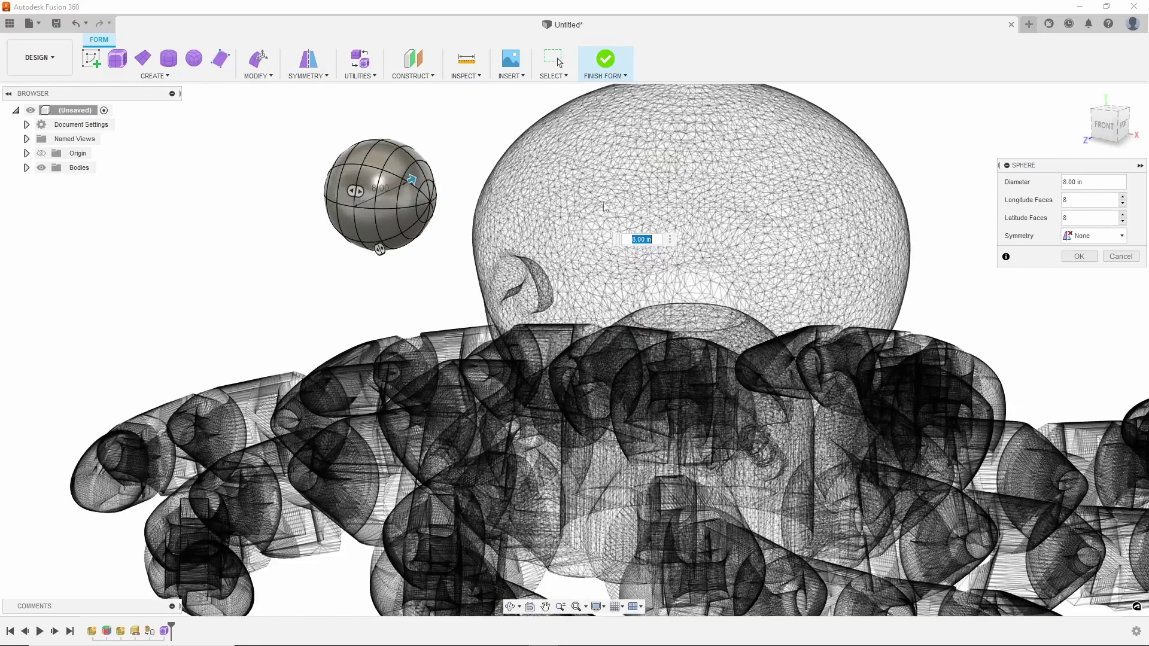
scroll(604, 206, "up", 1)
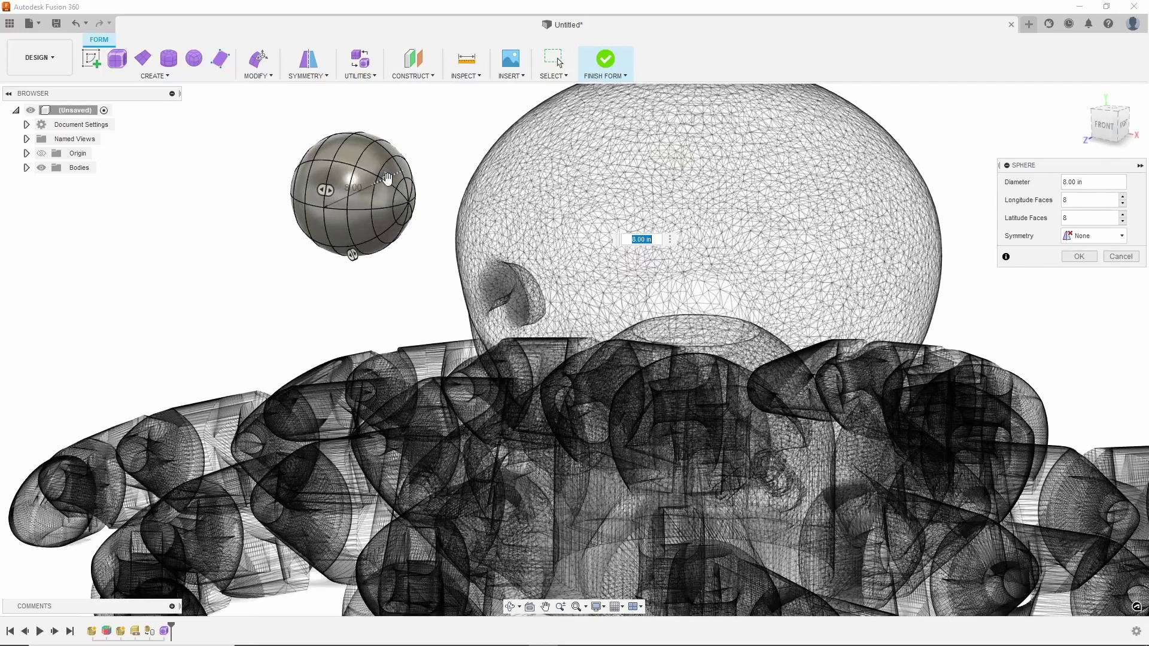
left_click_drag(388, 178, 379, 183)
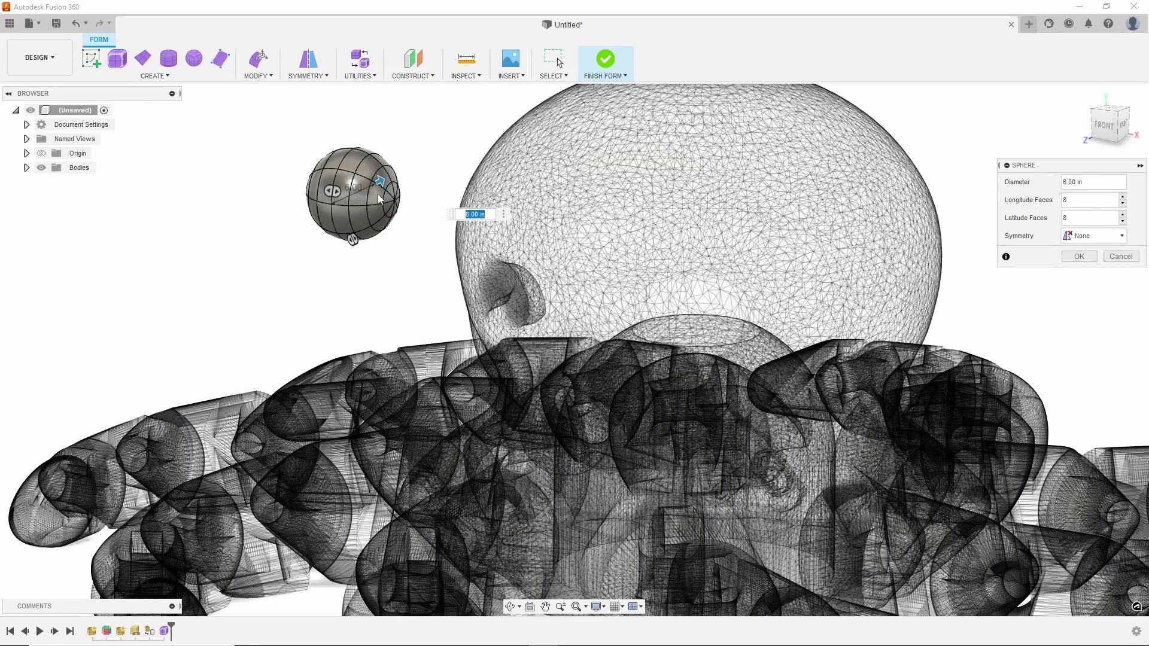
left_click(1078, 256)
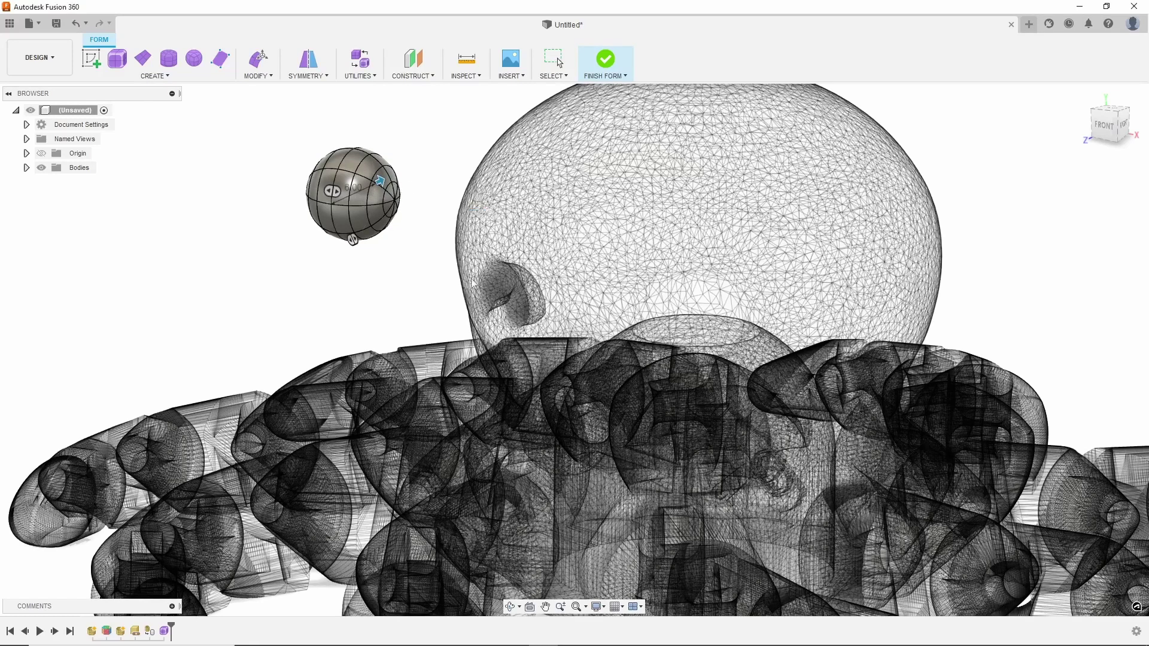
left_click(363, 191)
Start moving the sphere body and drag it across onto the big octopus head.
right_click(363, 190)
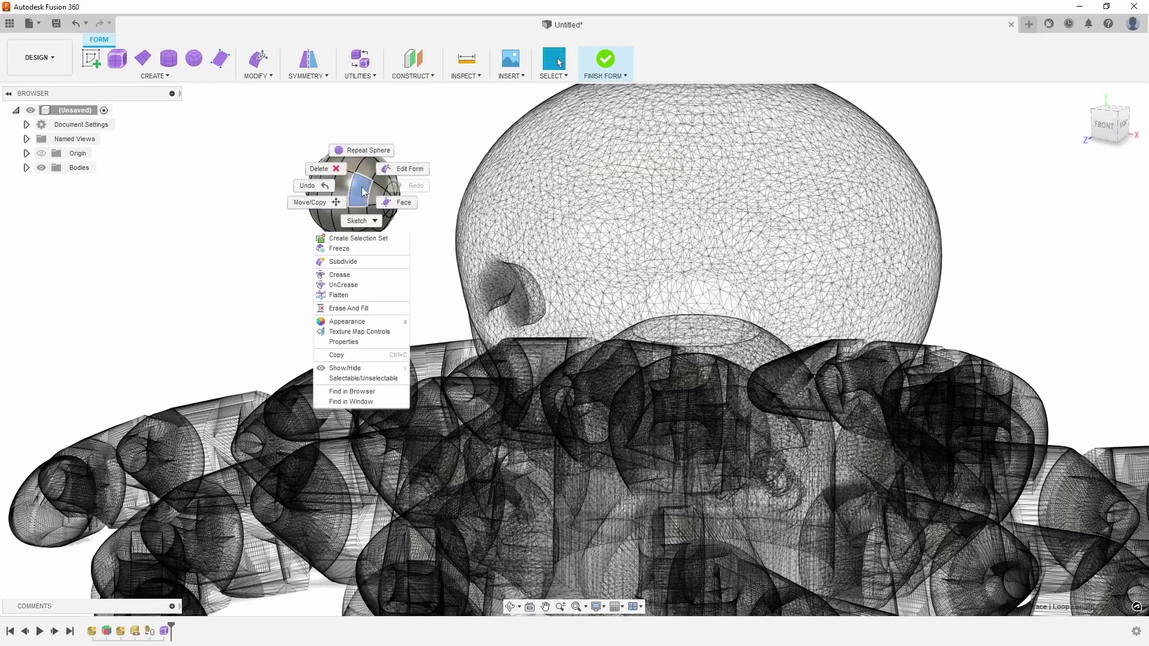
key("Escape")
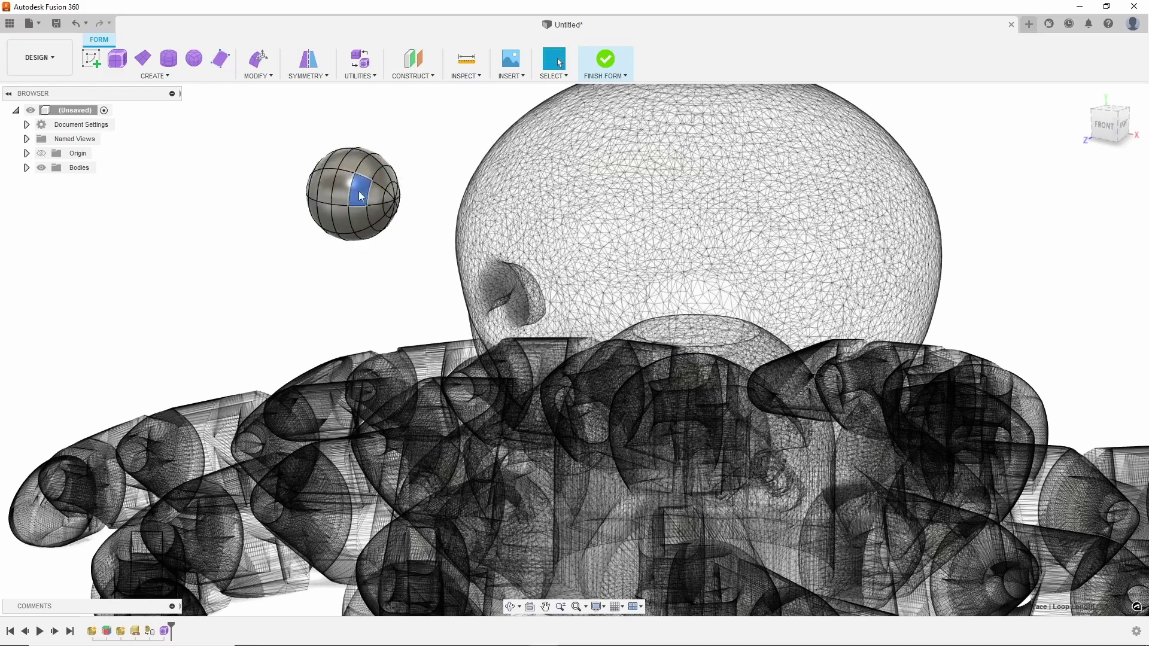
key("m")
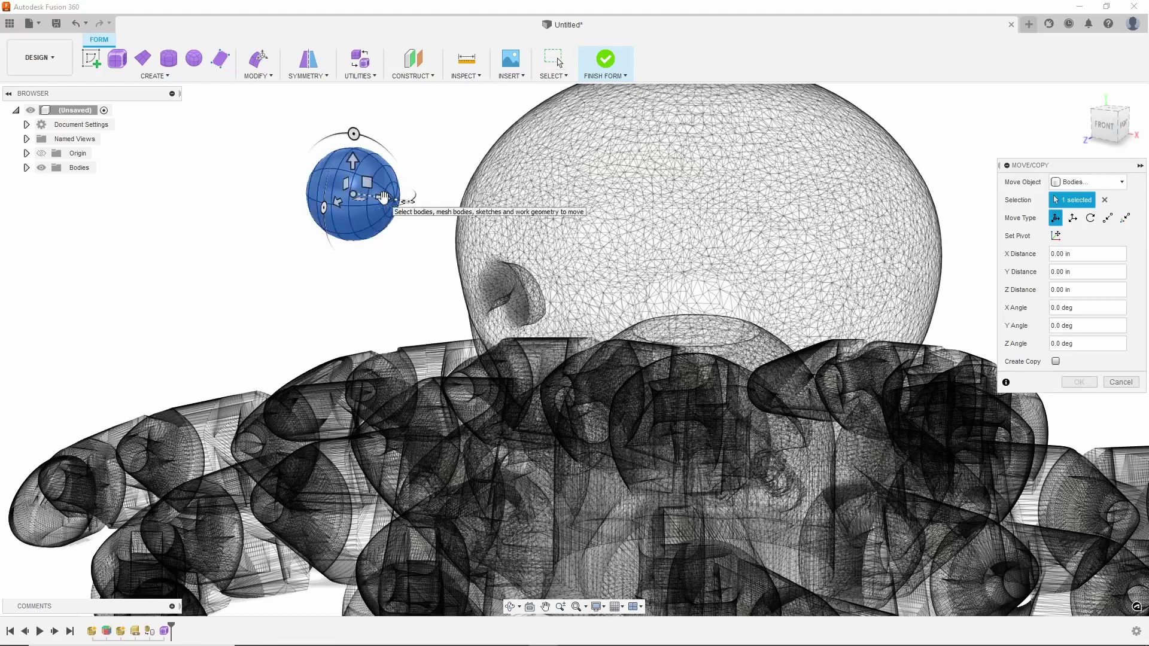
left_click_drag(384, 198, 737, 257)
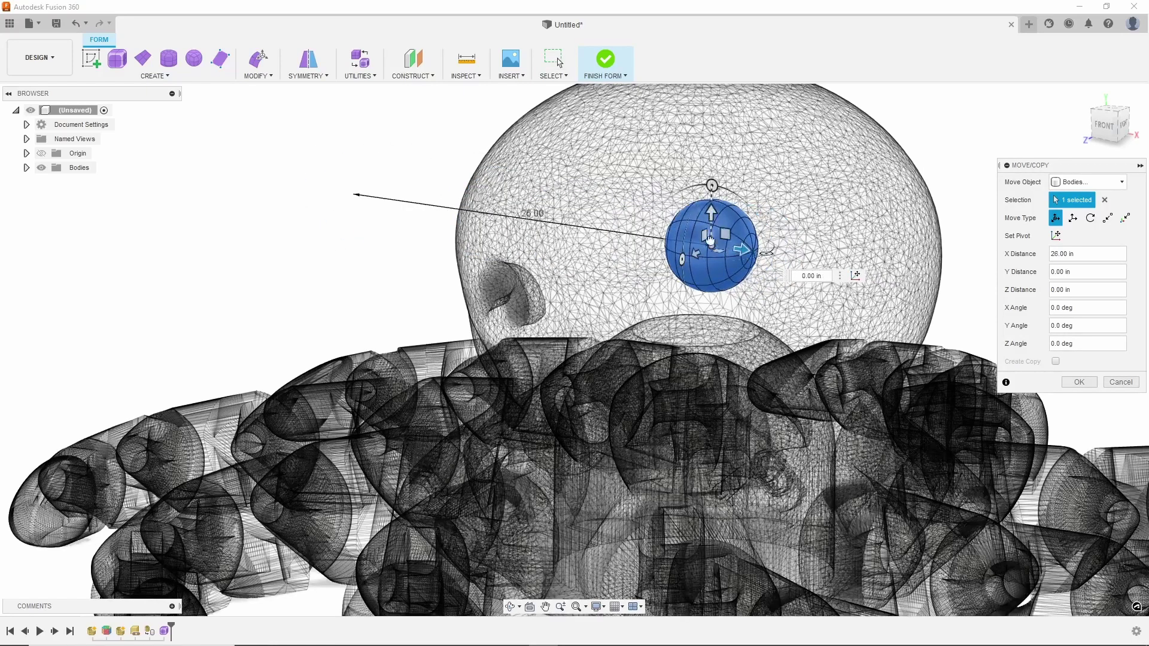
left_click_drag(710, 240, 710, 289)
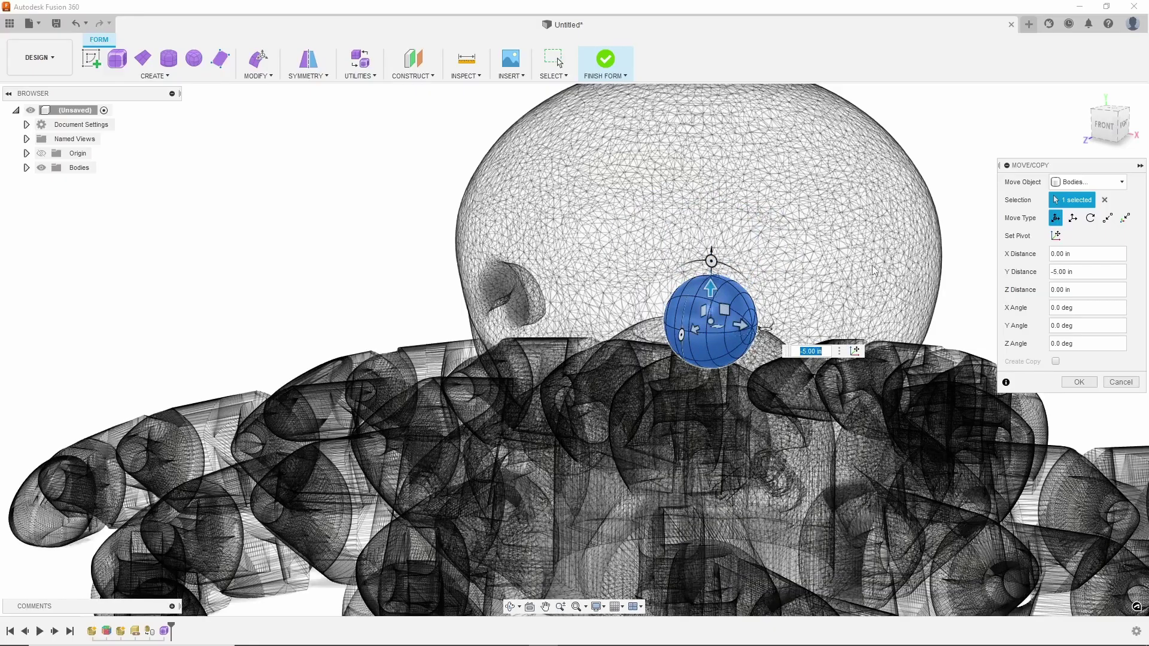
middle_click_drag(873, 270, 790, 260, "shift")
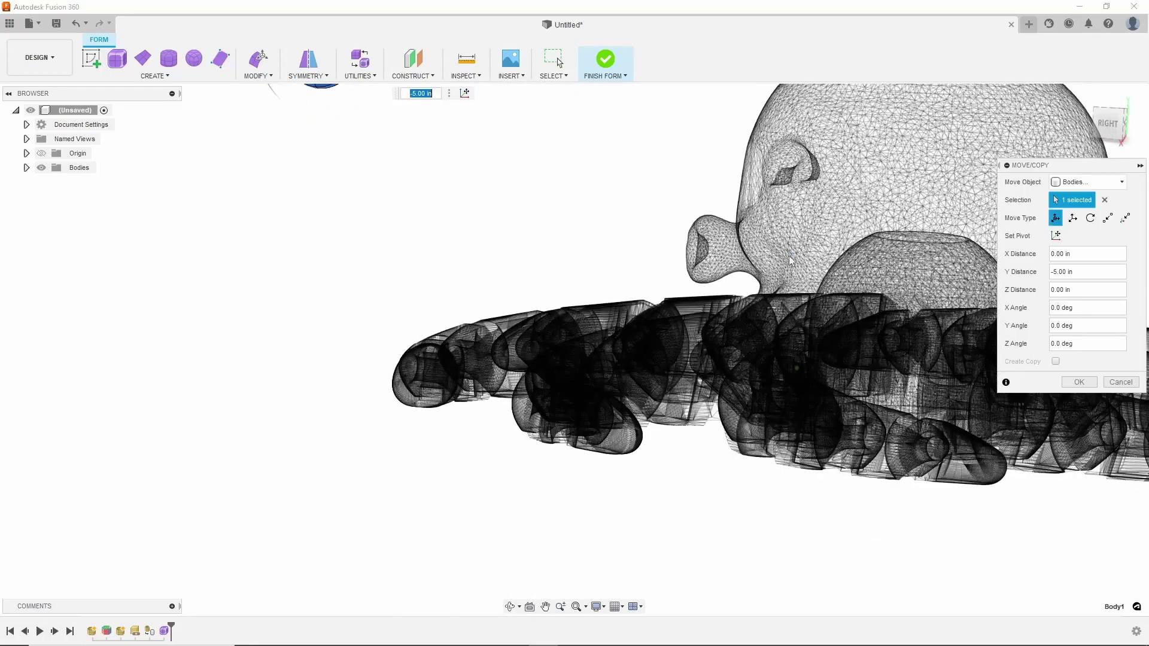
Adjust the sphere's depth and height onto the head, ending at -3.00 in along Y.
scroll(790, 261, "down", 5)
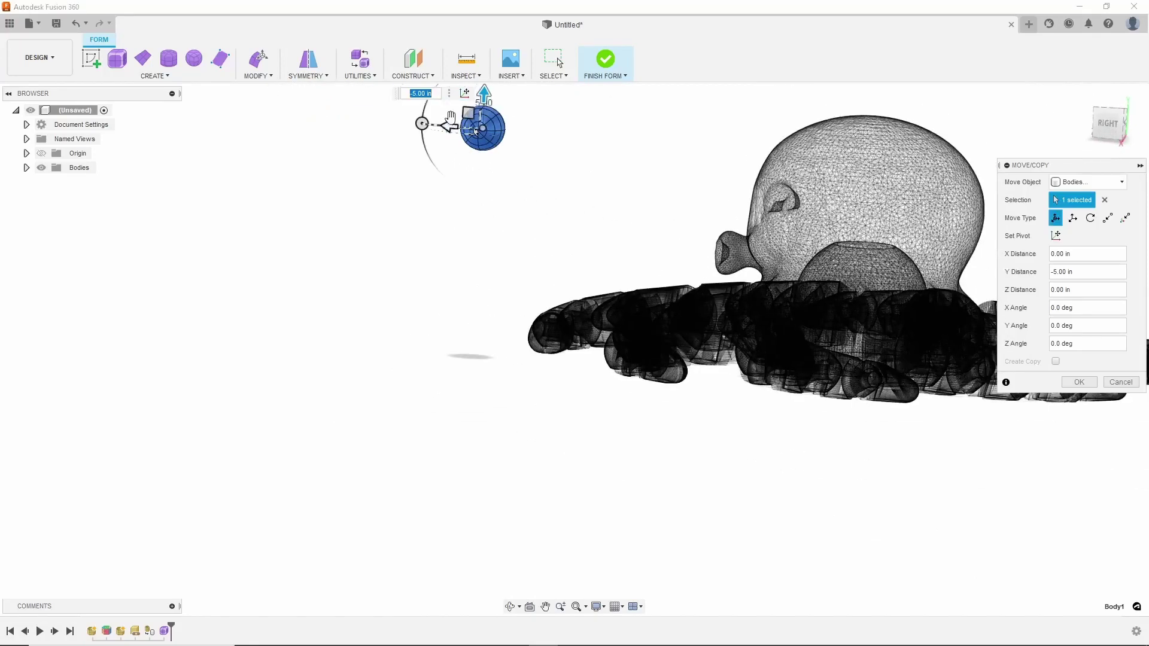
left_click_drag(450, 126, 742, 177)
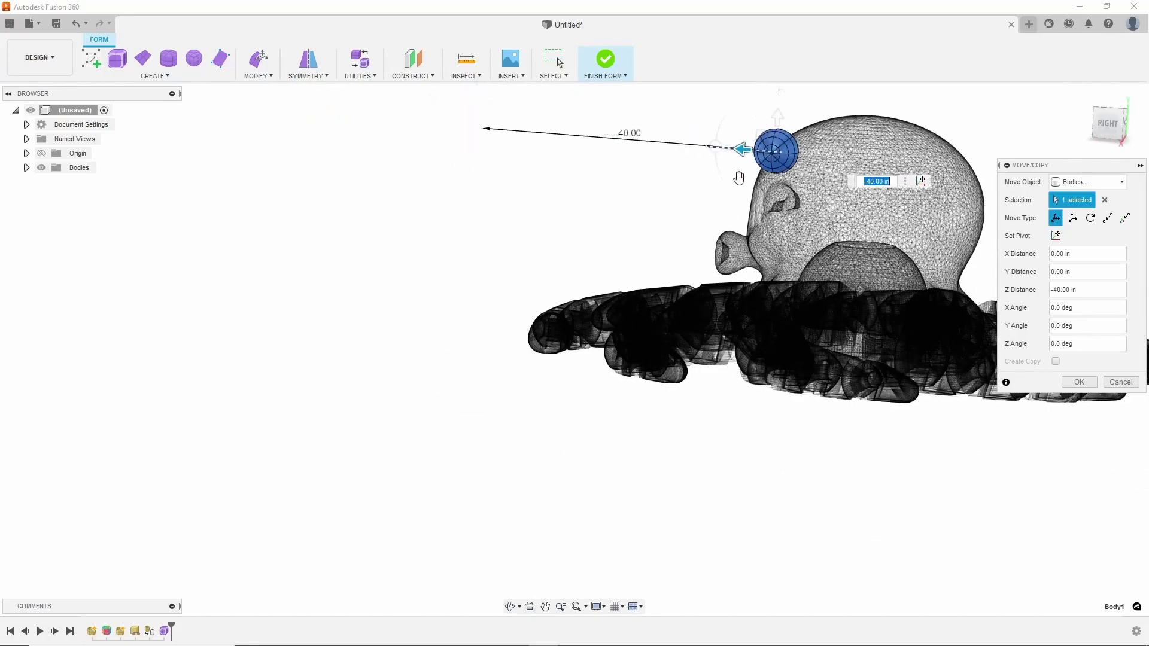
left_click_drag(778, 118, 788, 173)
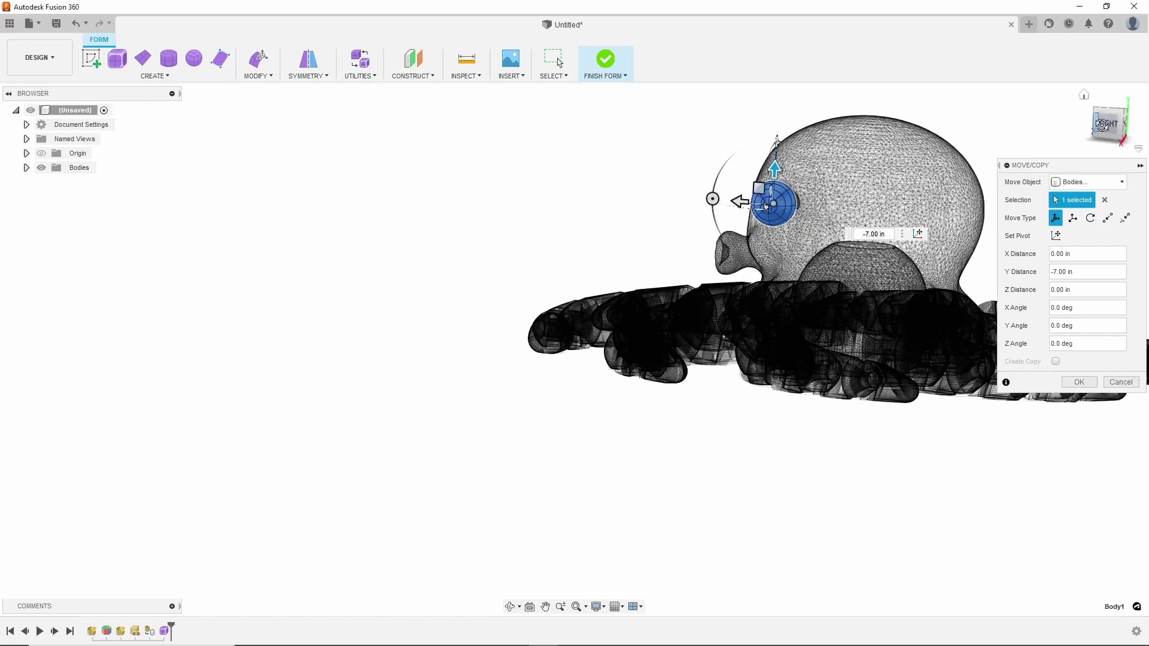
left_click_drag(1103, 129, 1130, 123)
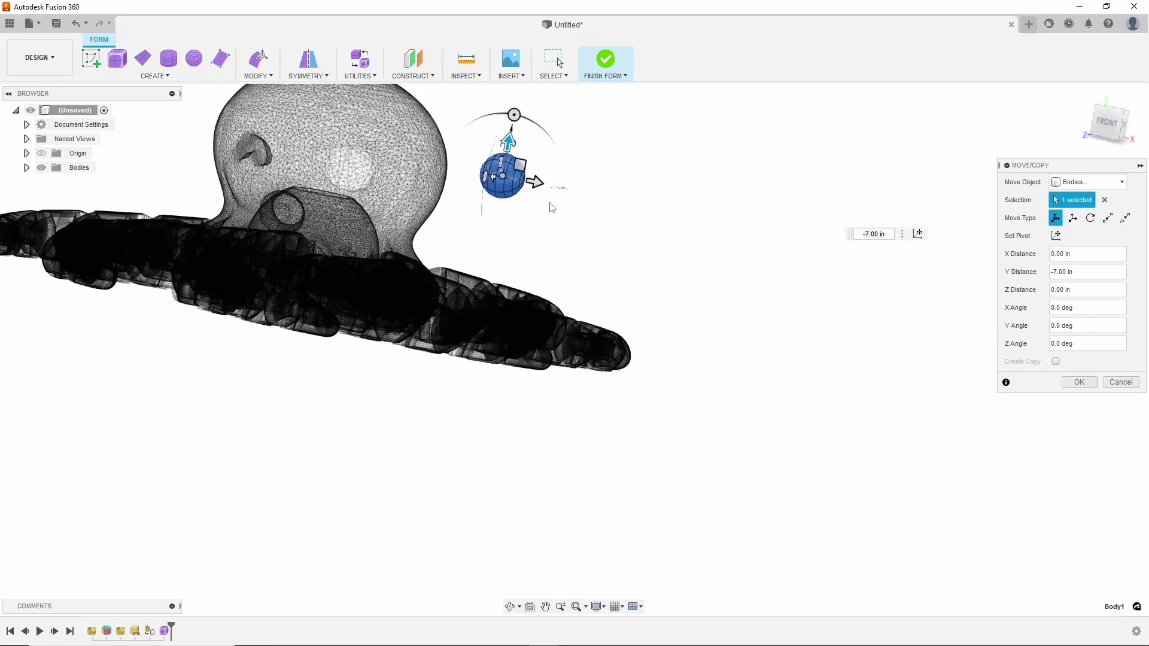
left_click_drag(536, 182, 380, 179)
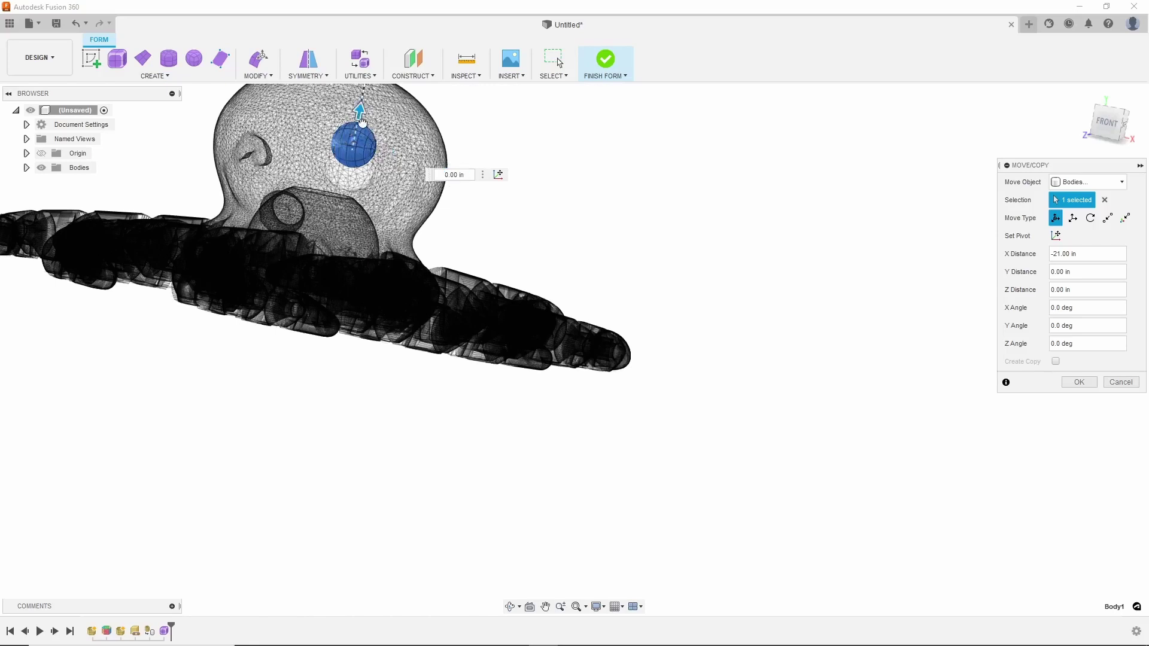
left_click_drag(359, 113, 361, 134)
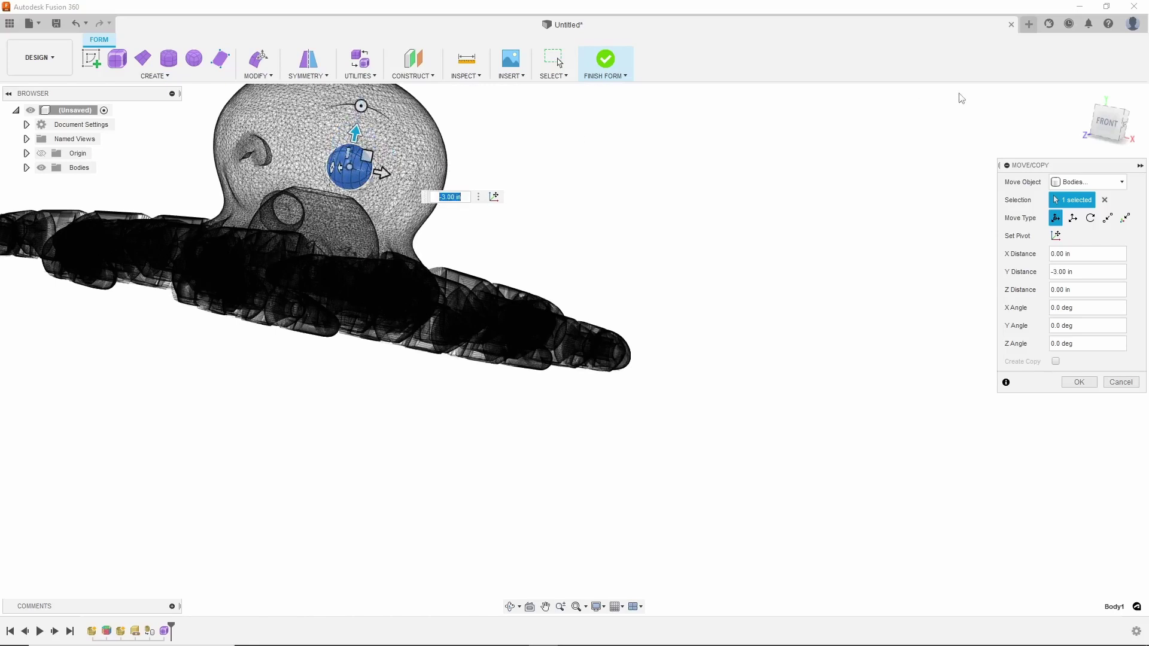
left_click(1122, 131)
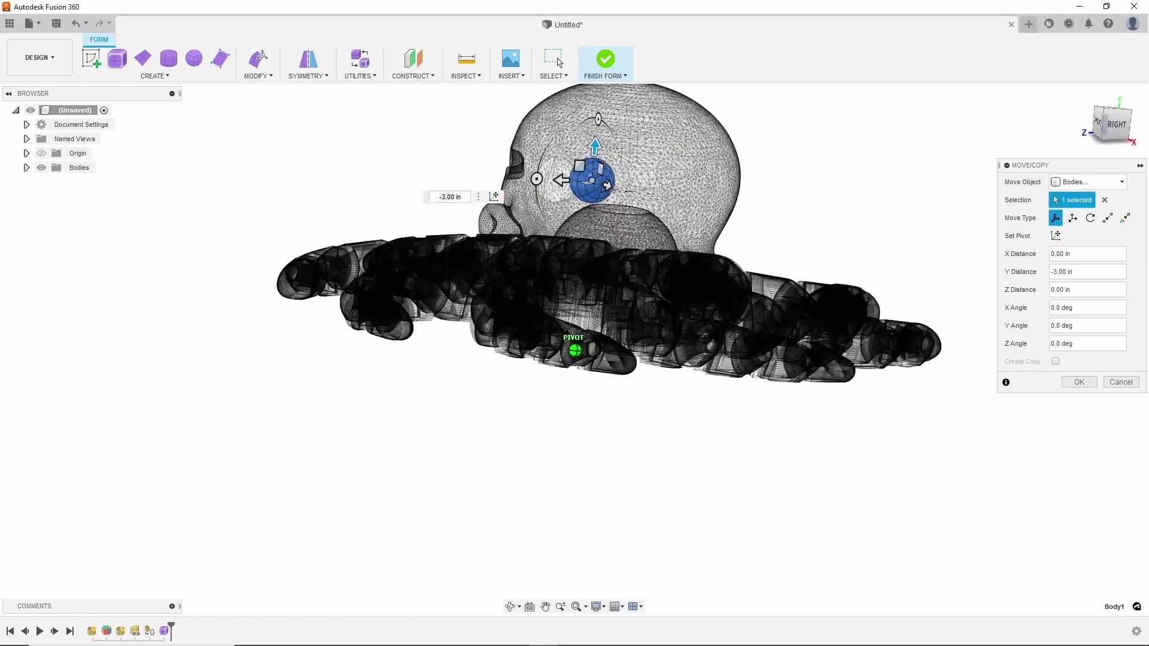
Offset the eye sphere 6.00 in along Z and 1.00 in along X, then apply the move.
middle_click_drag(788, 90, 919, 281, "shift")
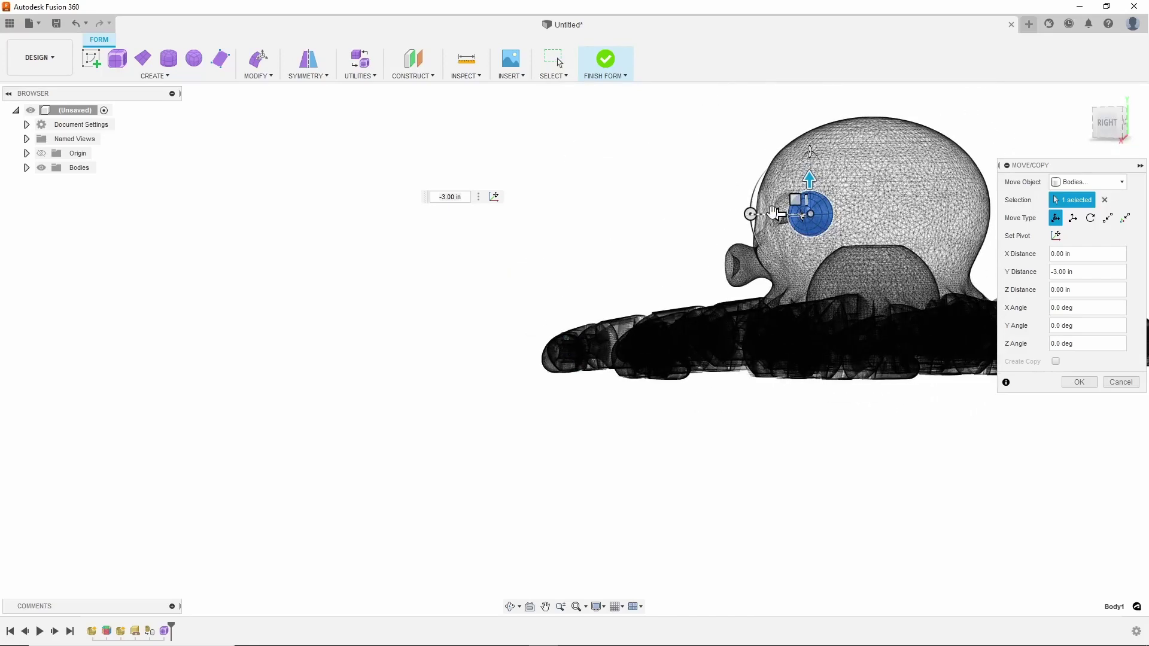
left_click_drag(774, 213, 758, 214)
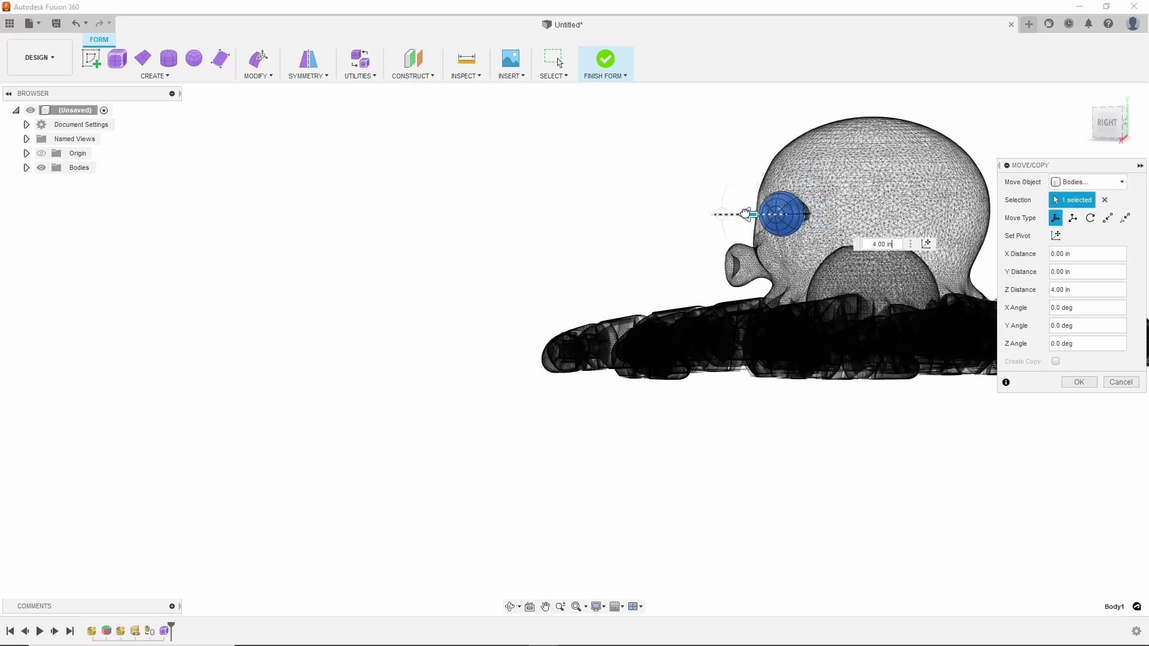
left_click_drag(734, 211, 734, 210)
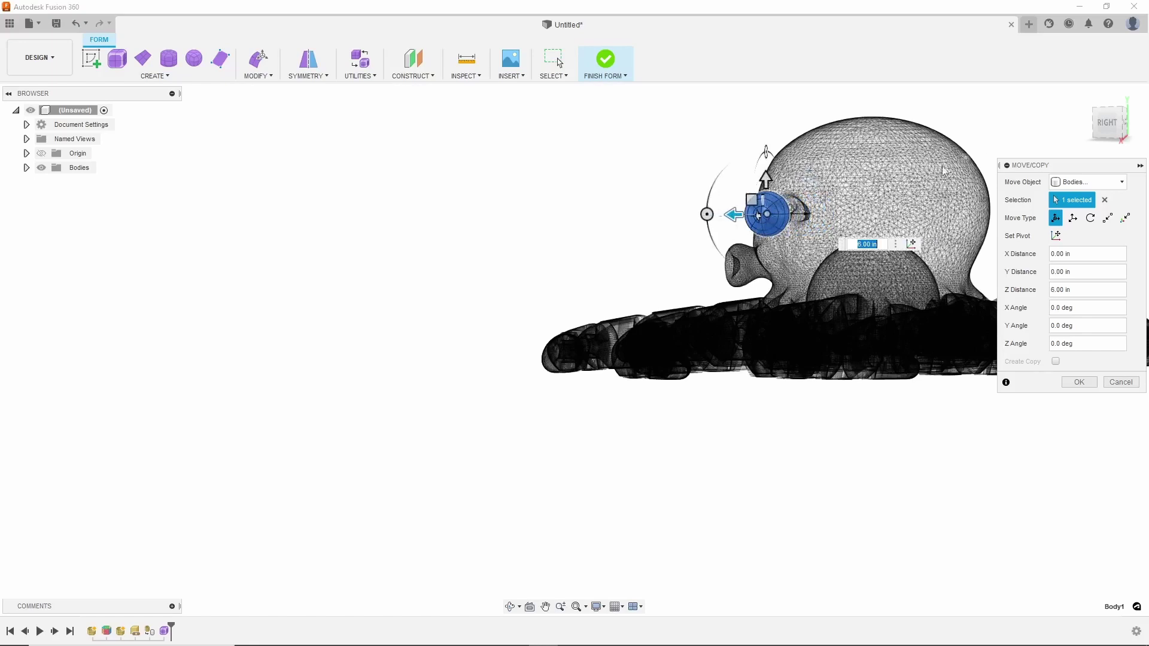
scroll(818, 218, "up", 5)
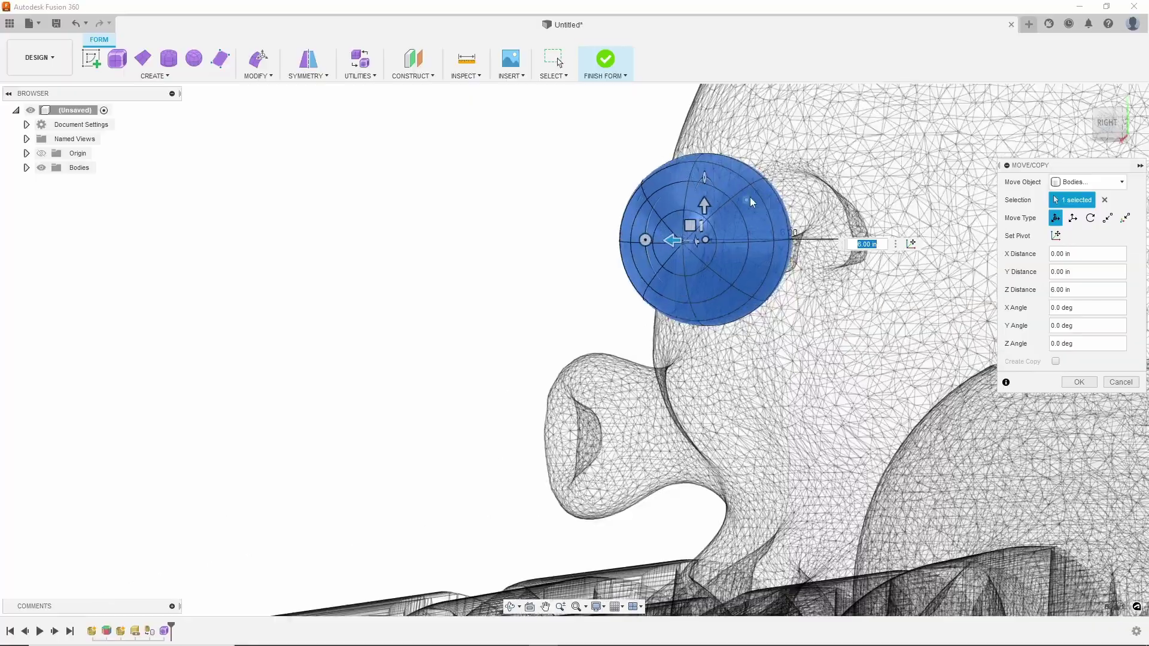
middle_click_drag(752, 202, 805, 237, "shift")
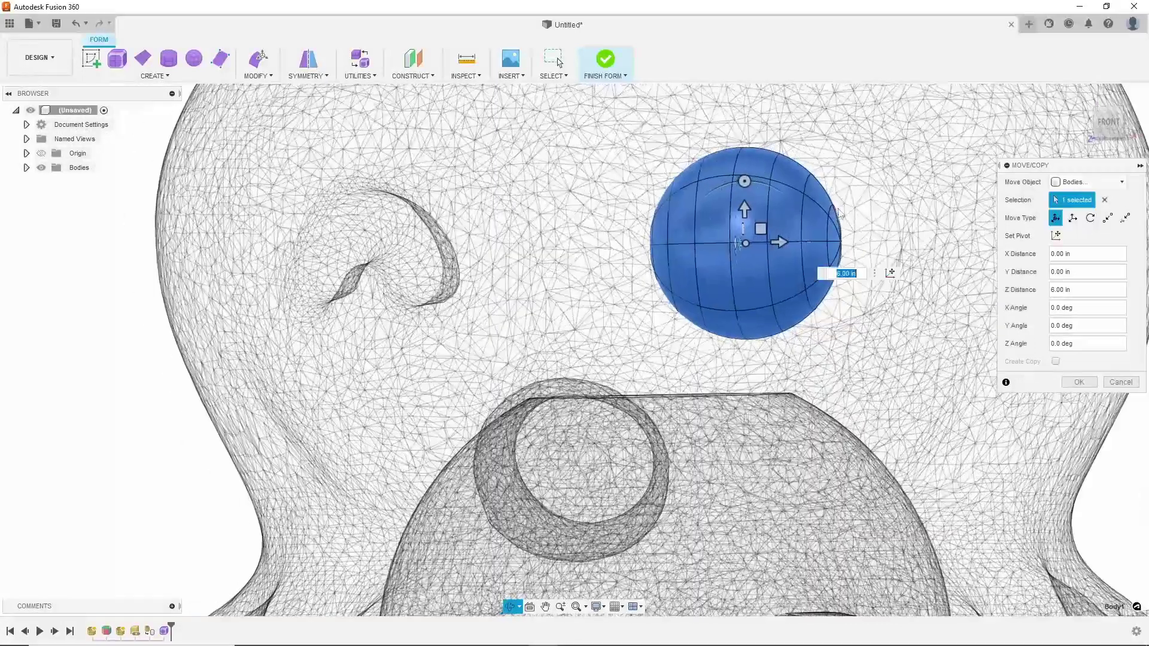
left_click_drag(780, 244, 811, 239)
middle_click_drag(811, 239, 894, 230, "shift")
middle_click_drag(1002, 216, 1071, 287, "shift")
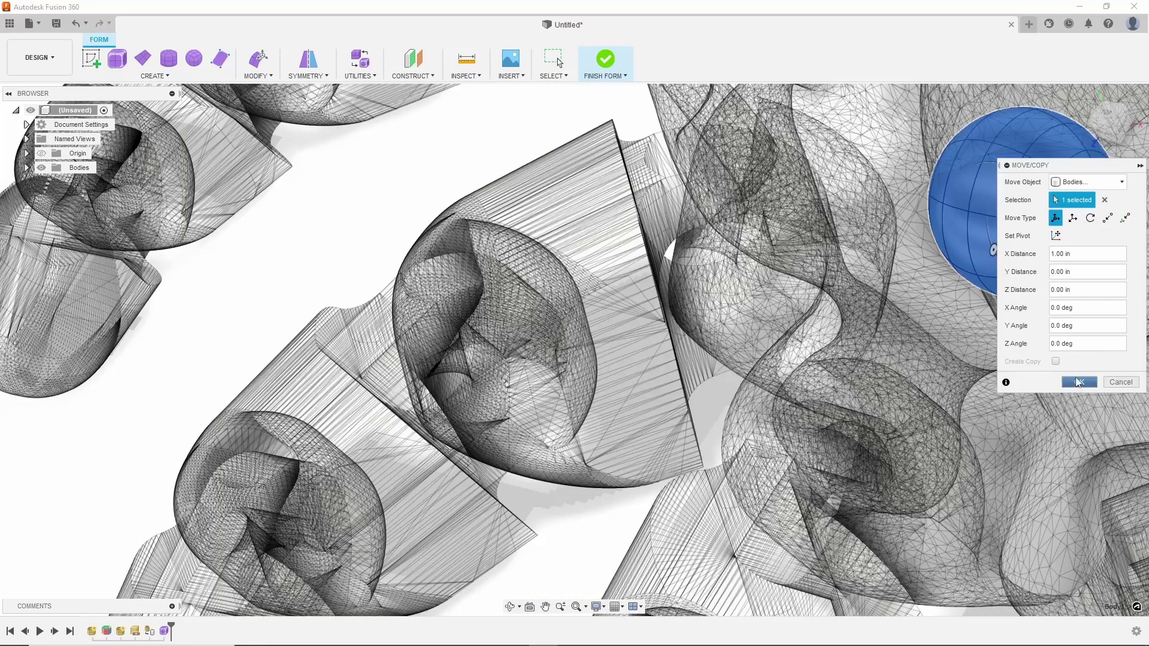
left_click(1079, 382)
scroll(828, 263, "down", 10)
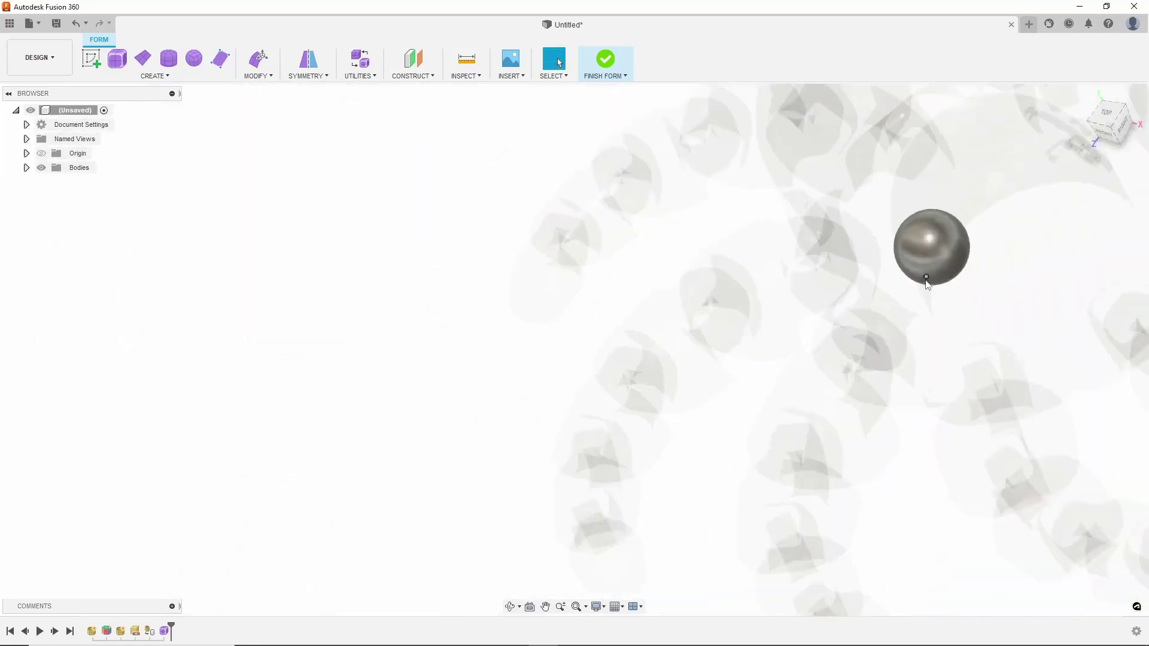
Finish Form with the eye sphere selected, then clear the selection and expand the Bodies list.
scroll(995, 249, "up", 10)
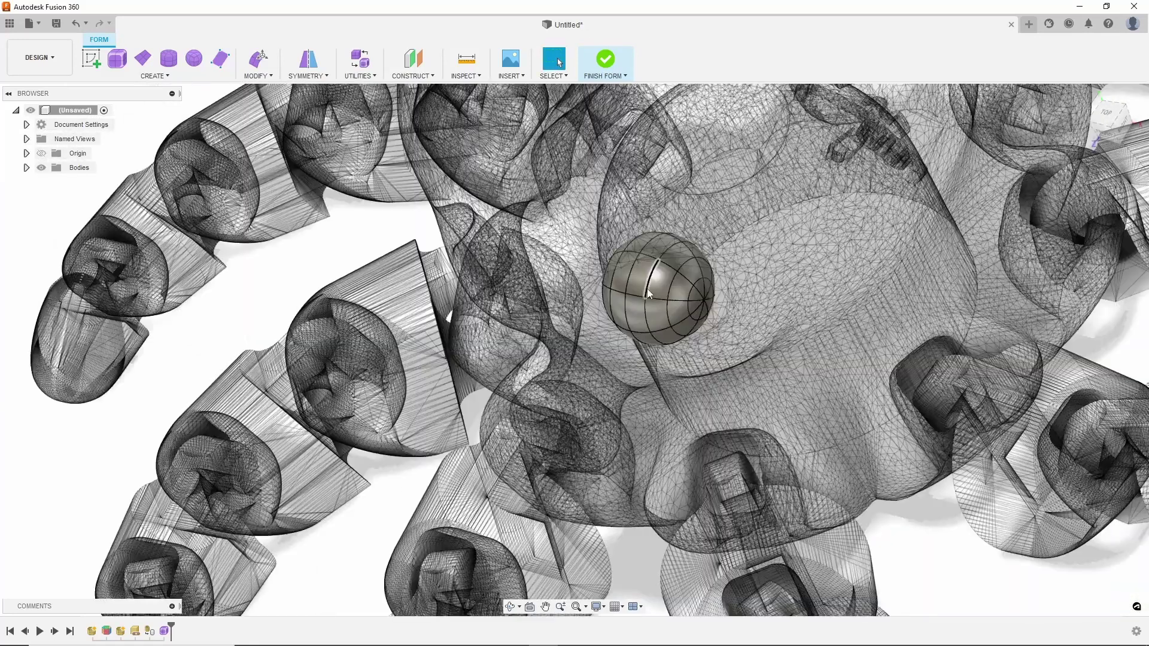
left_click(647, 289)
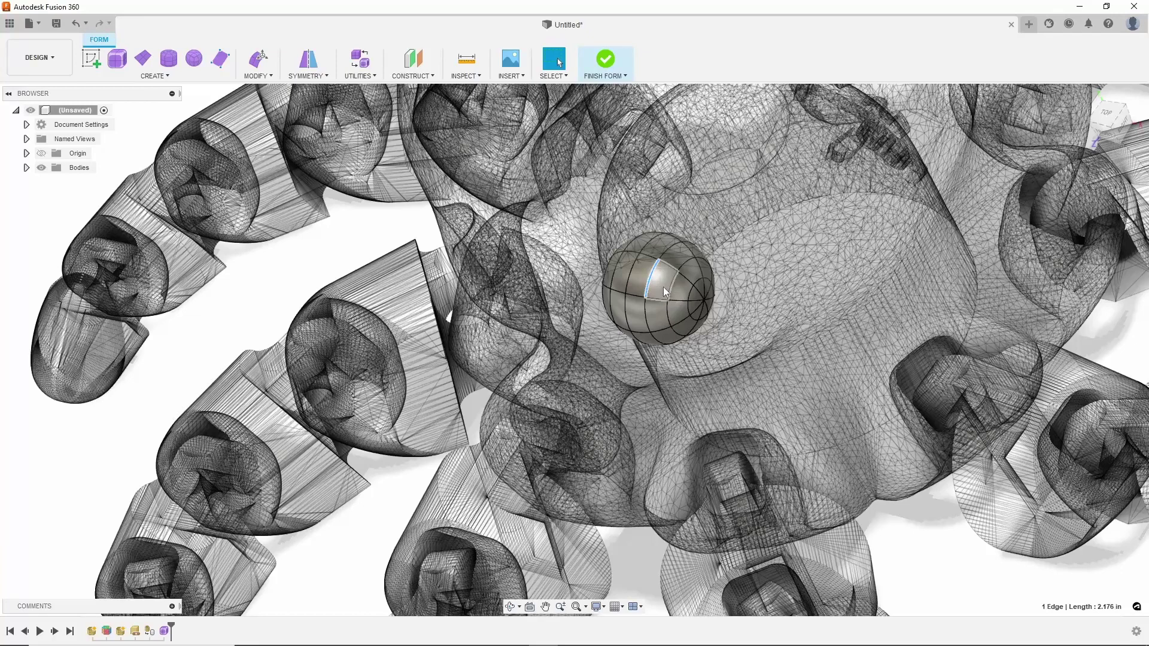
key("ctrl+a")
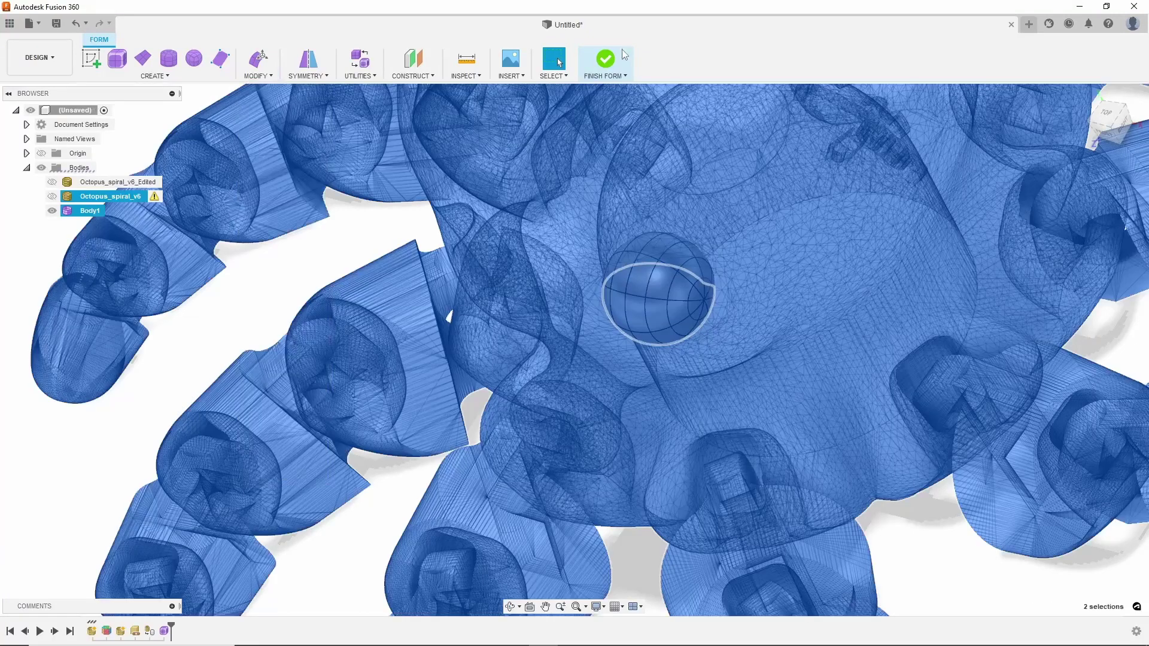
left_click(320, 251)
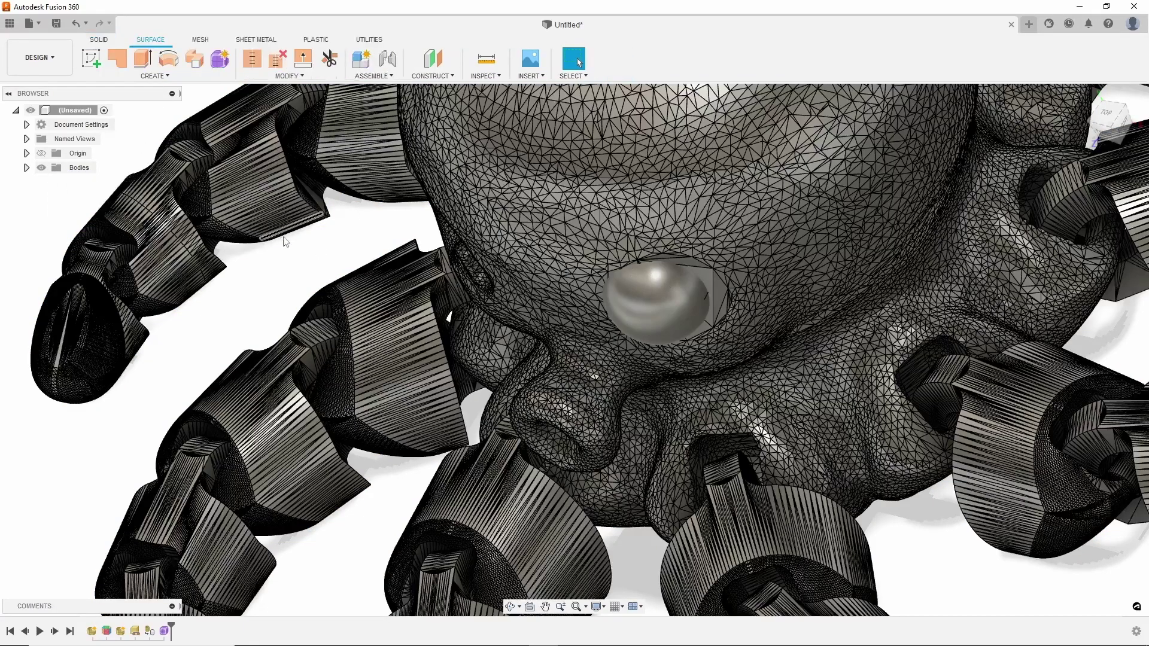
left_click(657, 298)
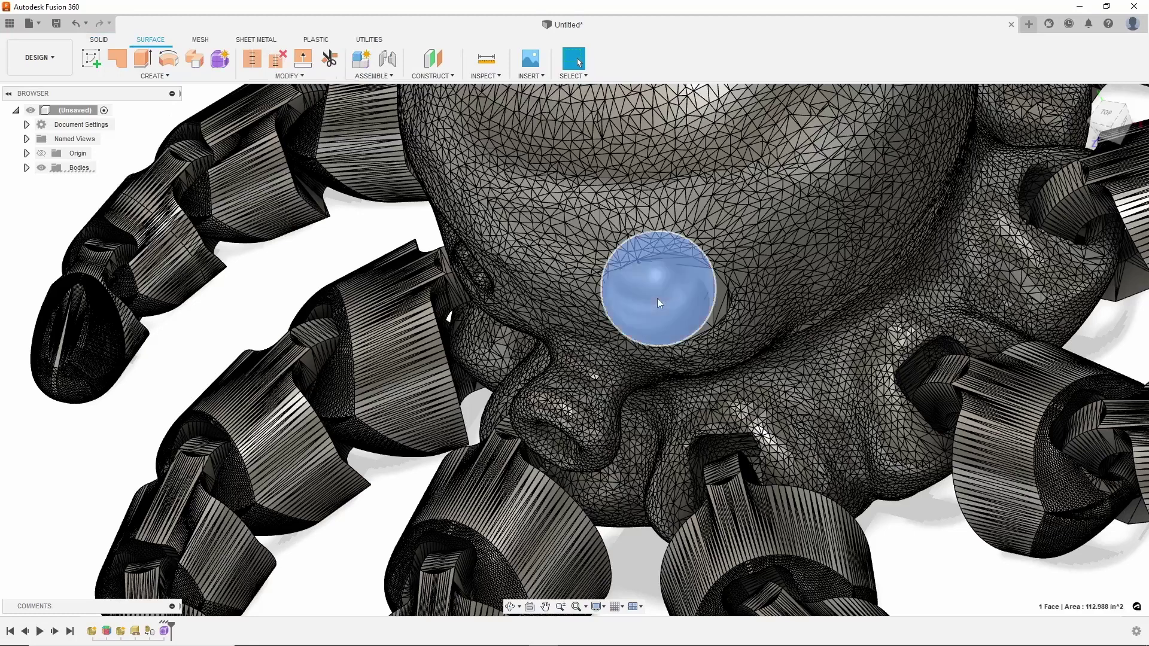
key("Escape")
left_click(26, 168)
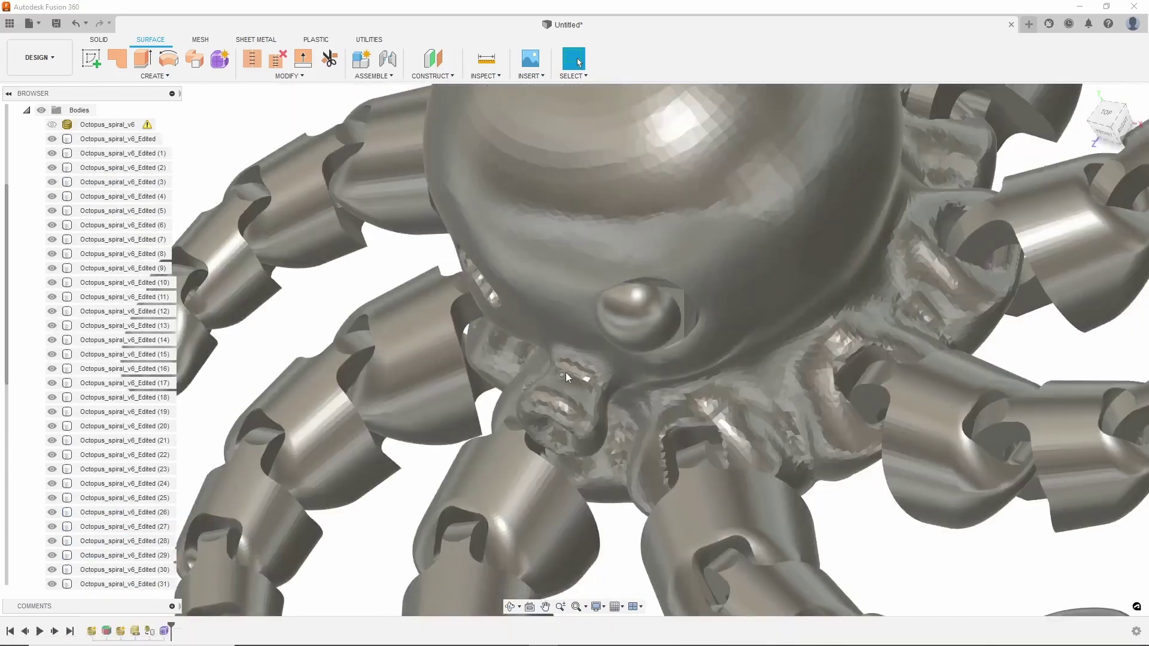
Zoom out and briefly select the eye sphere to locate it in the model.
scroll(565, 373, "down", 5)
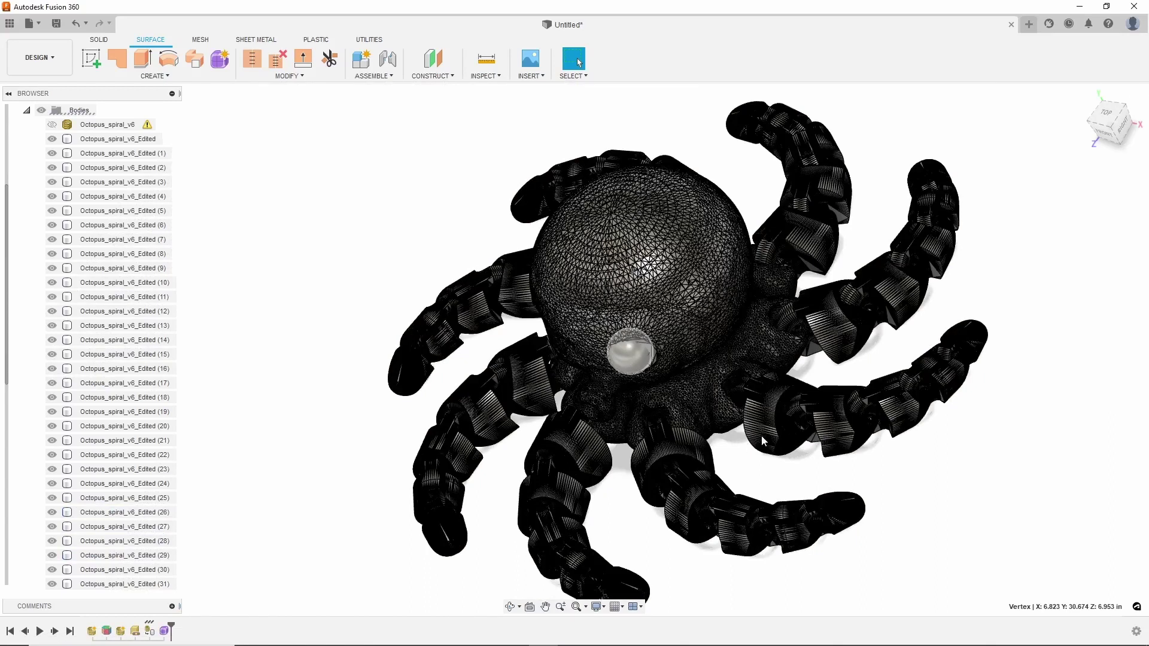
left_click(654, 377)
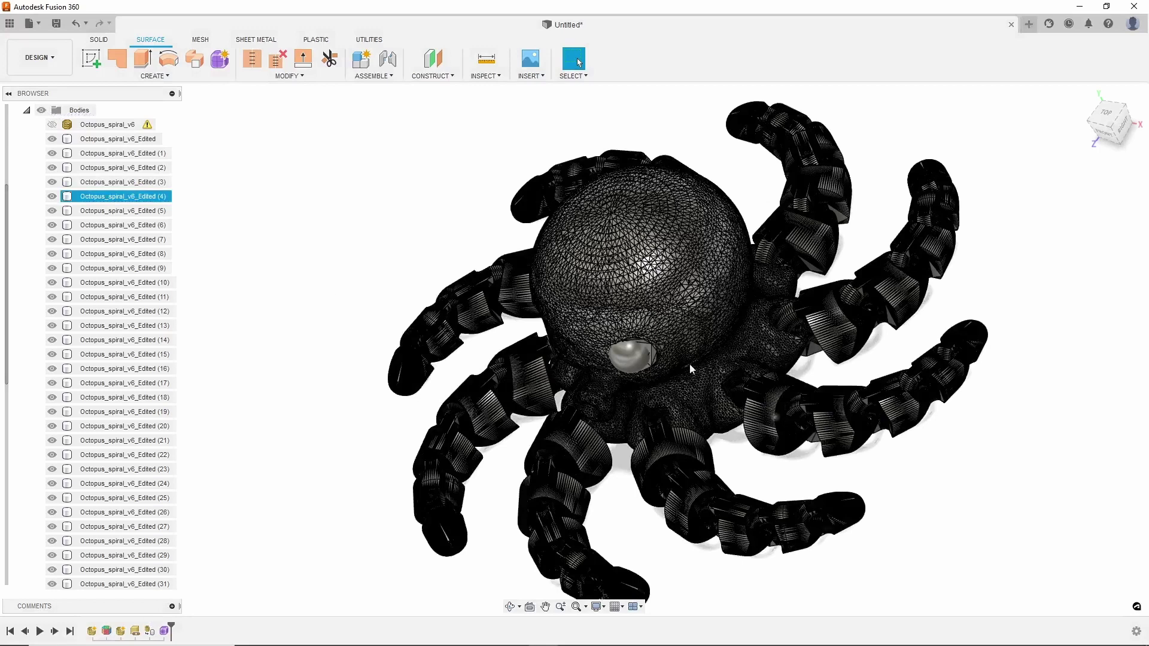
left_click(628, 357)
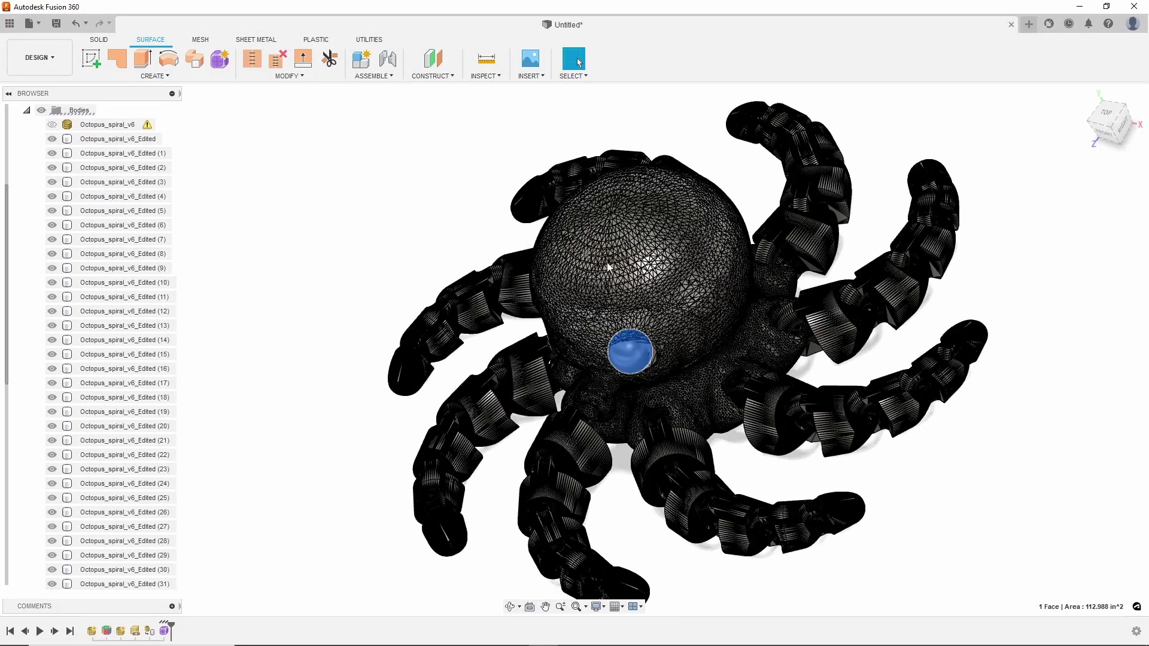
key("Escape")
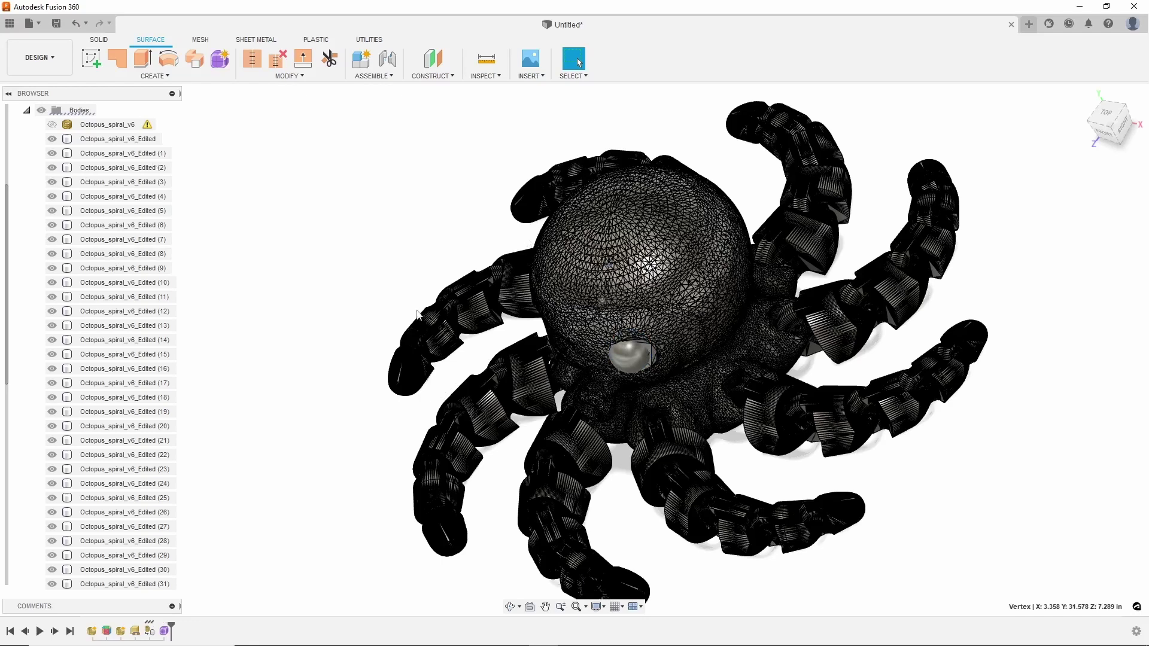
Select head body Octopus_spiral_v6_Edited (40) with eye Body42 and bring up the solid modelling tools.
scroll(81, 366, "down", 2)
scroll(80, 371, "down", 3)
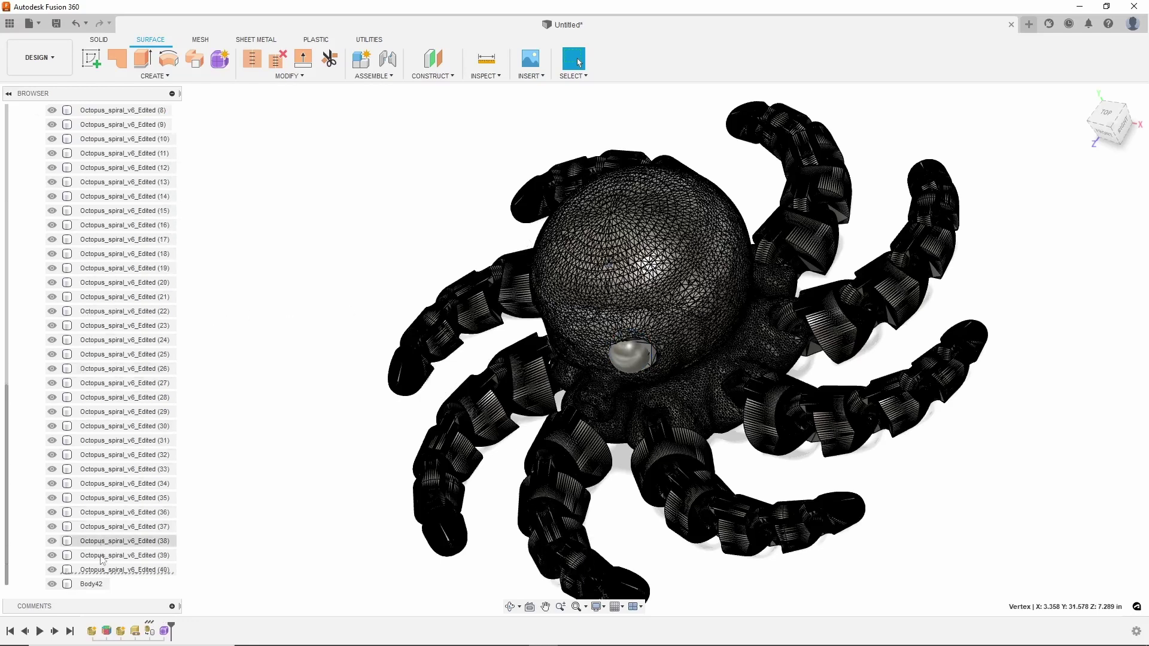
left_click(101, 570)
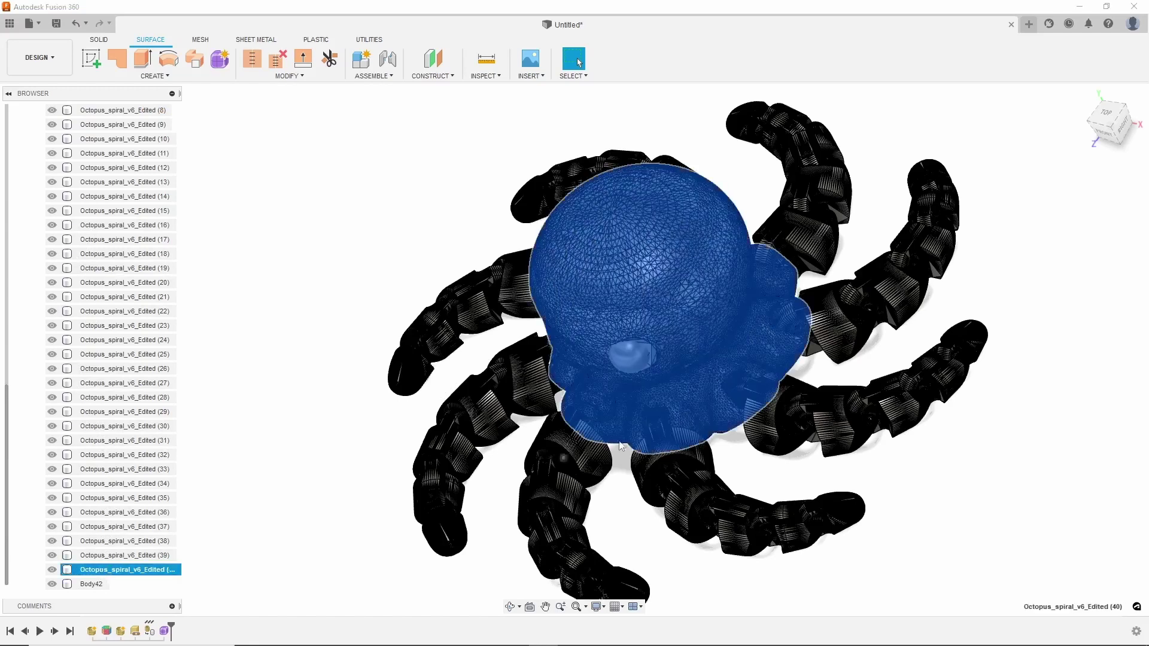
left_click(646, 352, "shift")
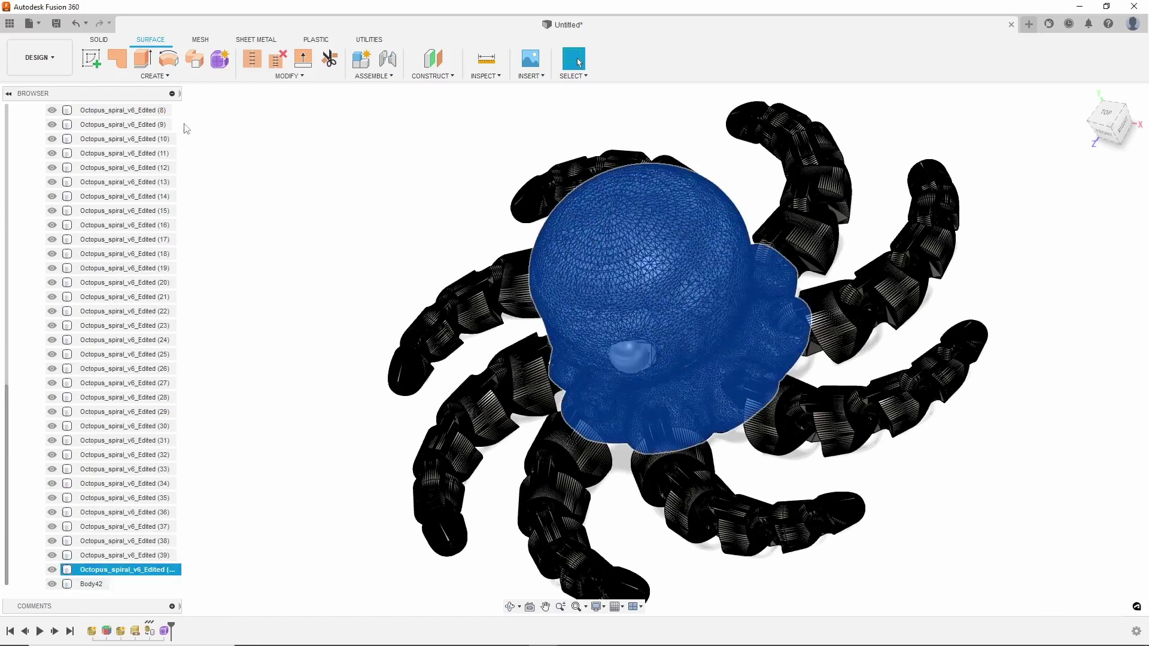
left_click(99, 40)
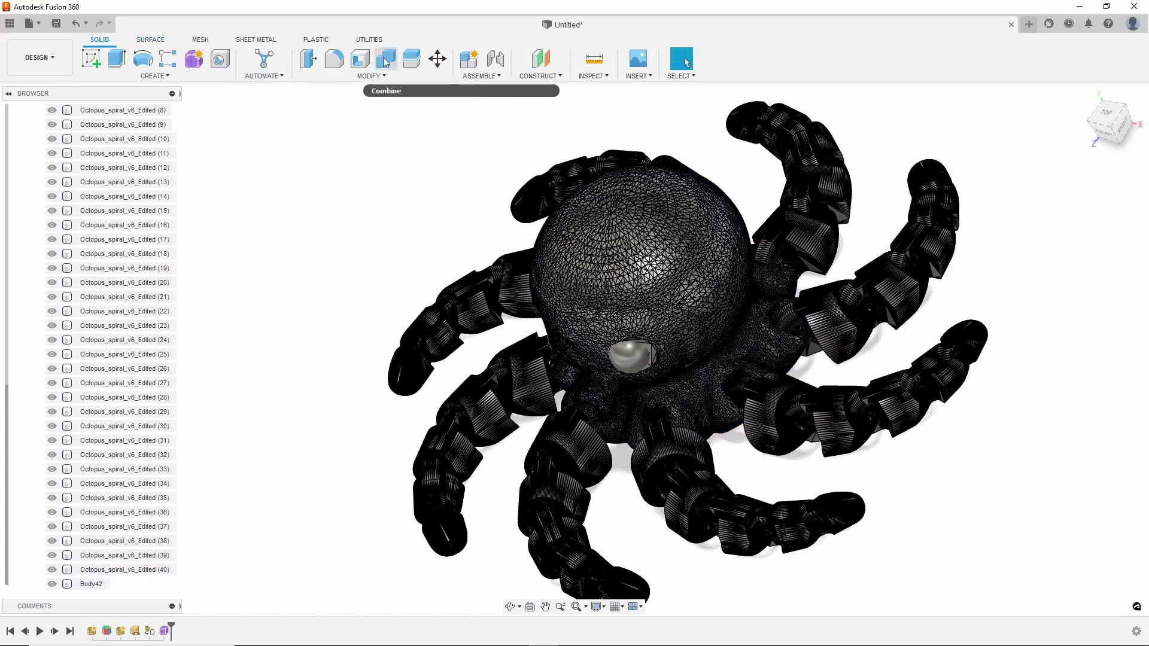
Combine Body42 into Octopus_spiral_v6_Edited (40) using a Join operation.
left_click(122, 570)
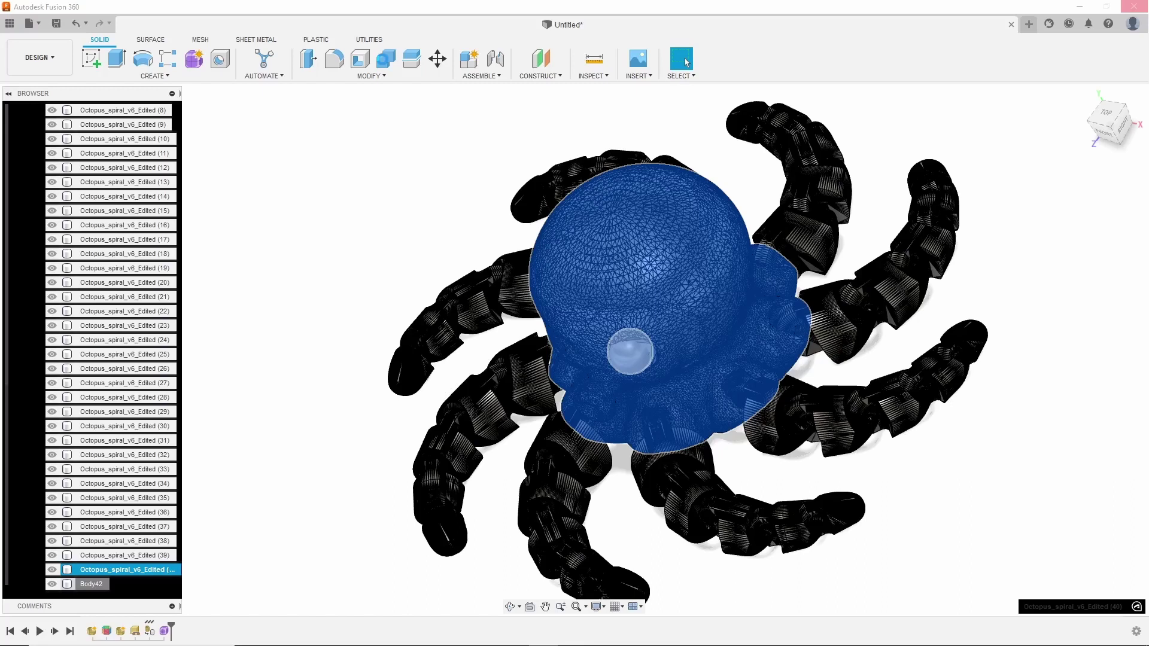
left_click(91, 584, "ctrl")
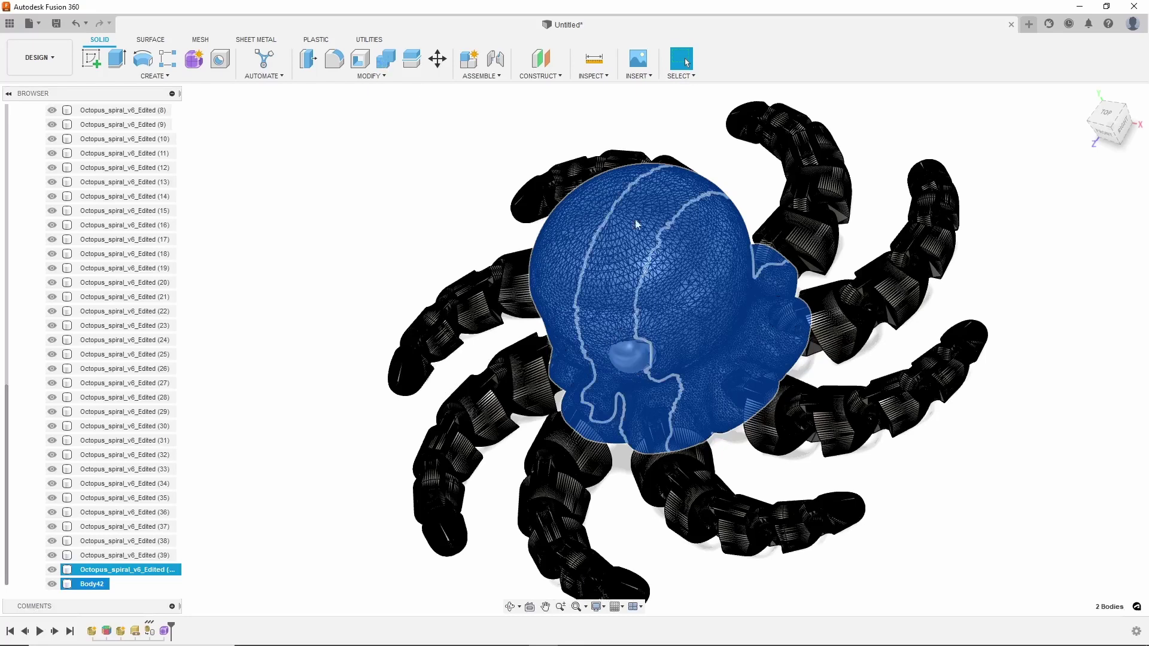
key("c")
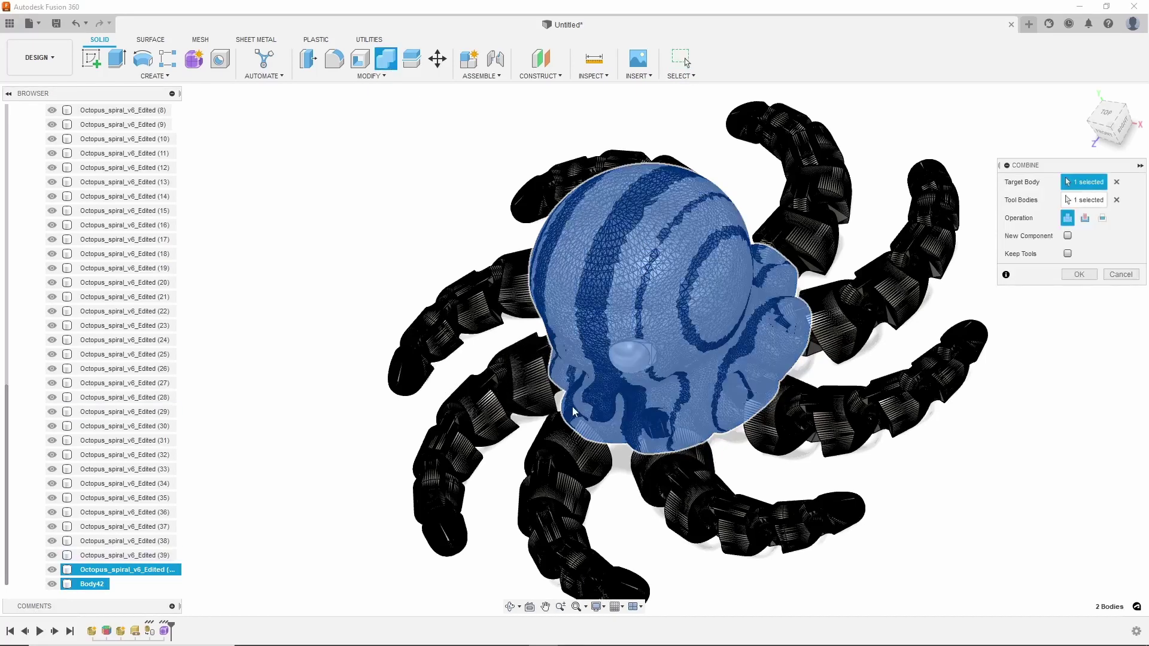
middle_click_drag(573, 412, 525, 360, "shift")
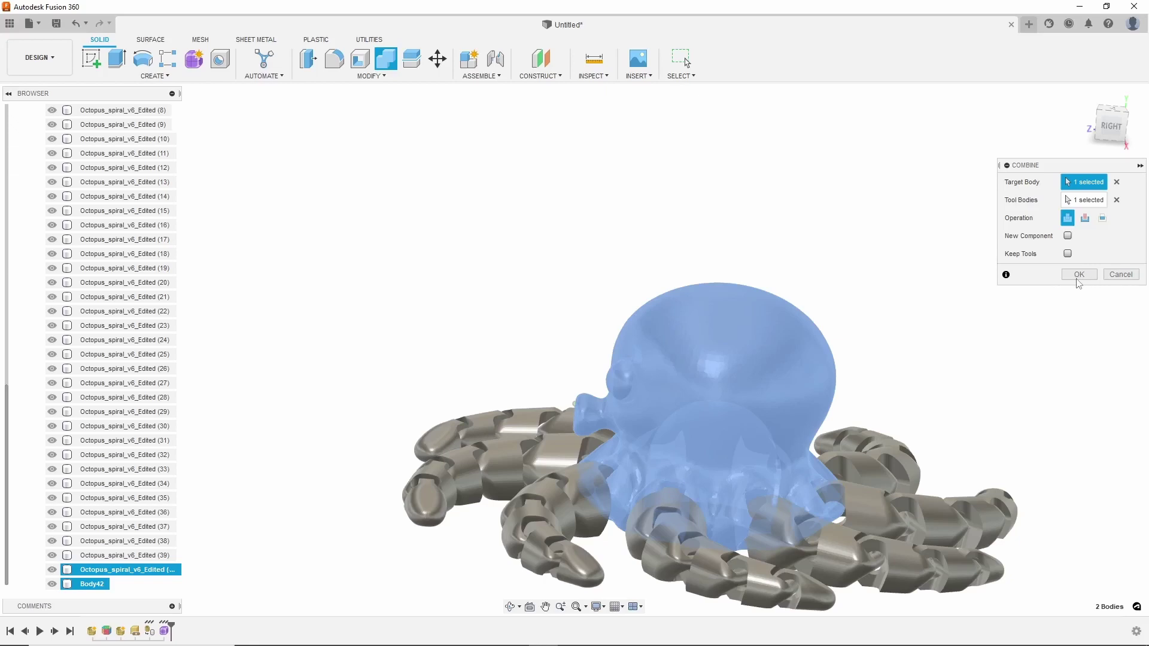
left_click(1079, 275)
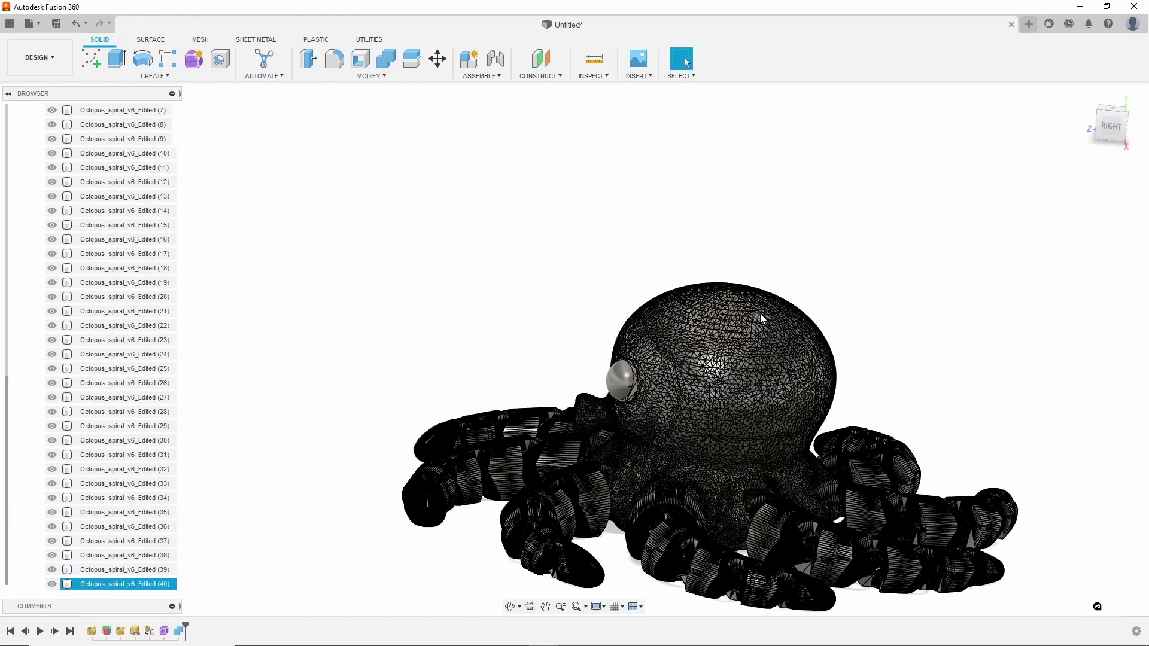
left_click(734, 456)
middle_click_drag(673, 419, 682, 323, "shift")
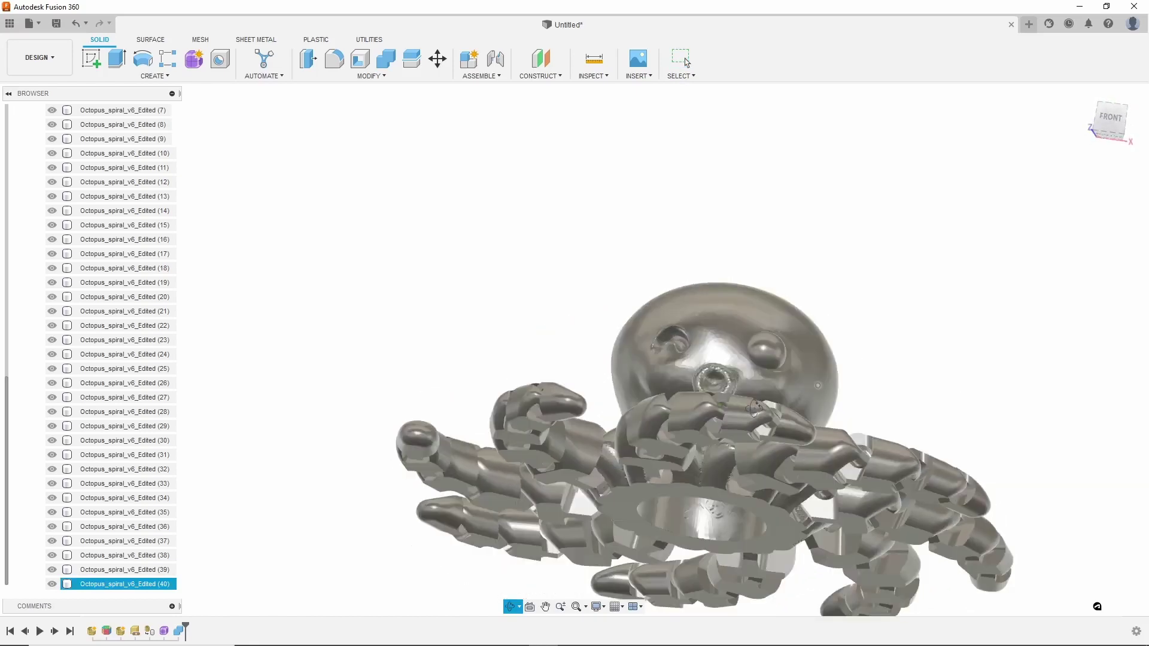